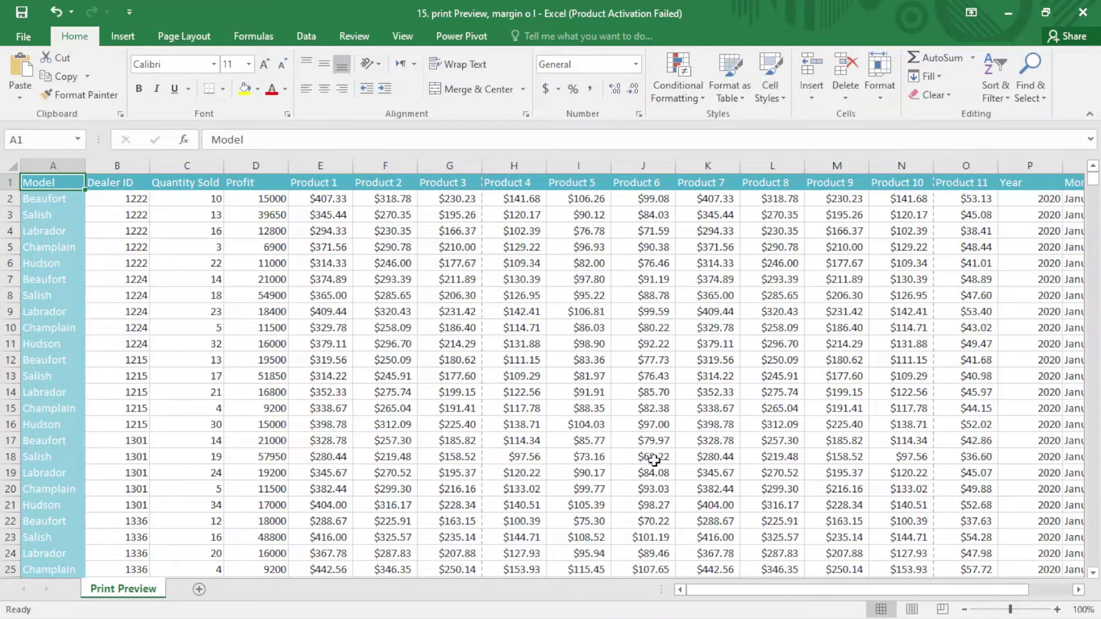
Switch to Page Layout view and enter "print" in the centre section of the page header
left_click(913, 609)
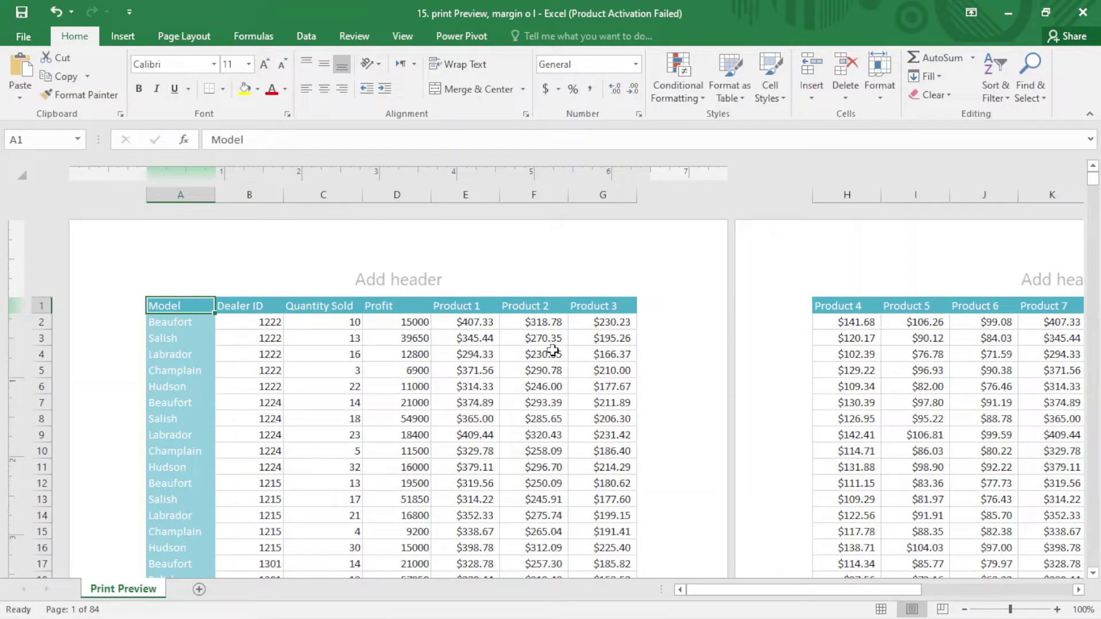
scroll(553, 351, "down", 9)
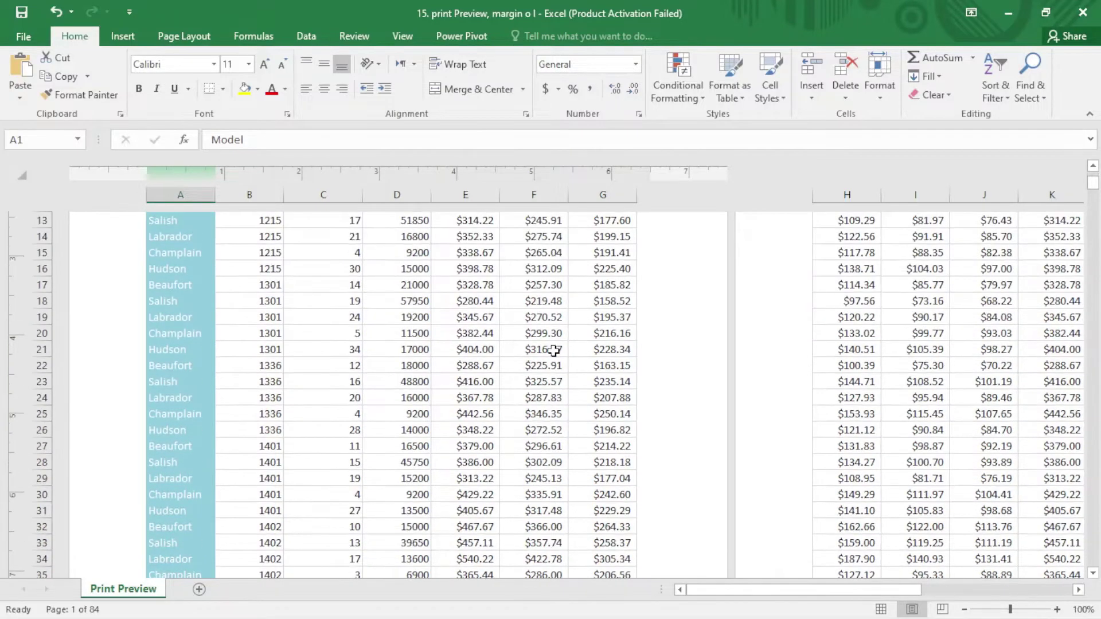
scroll(553, 351, "up", 9)
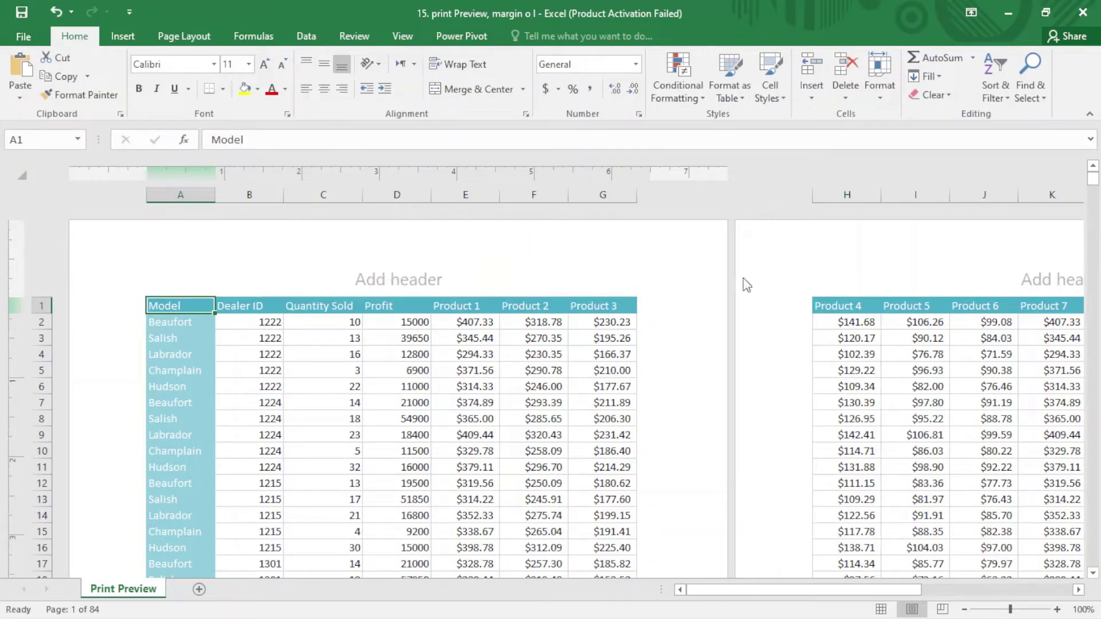
scroll(484, 382, "down", 10)
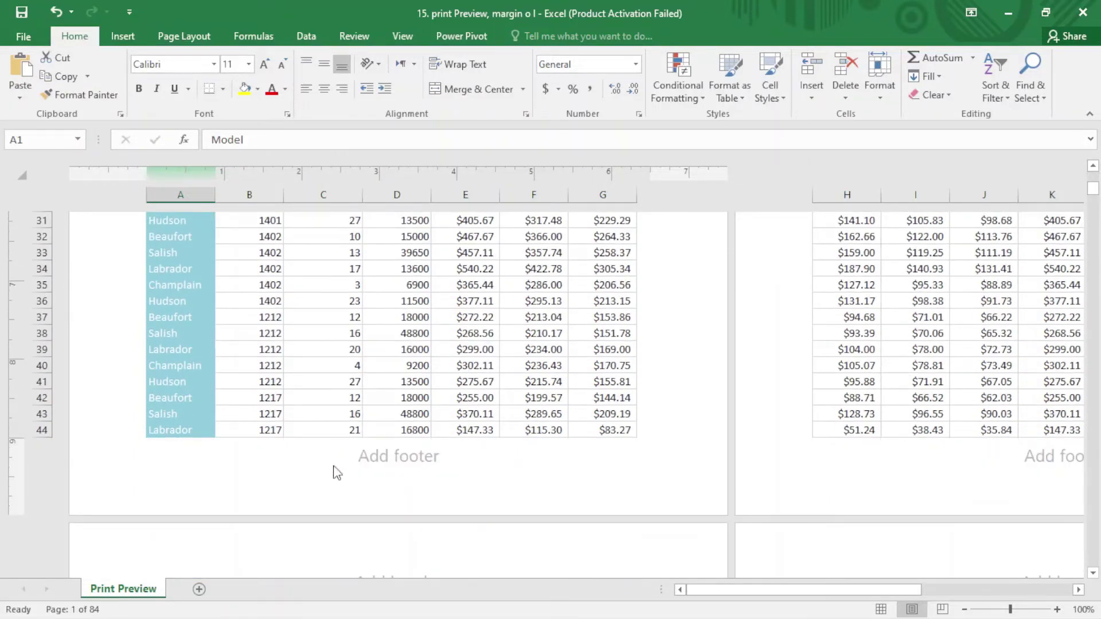
scroll(431, 362, "up", 10)
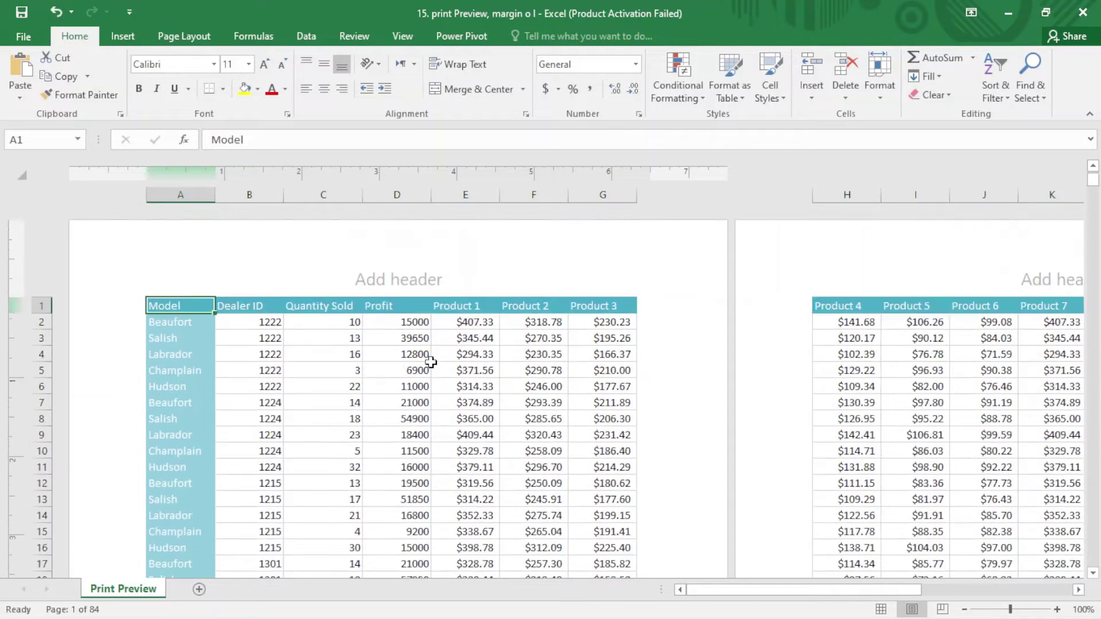
left_click(404, 267)
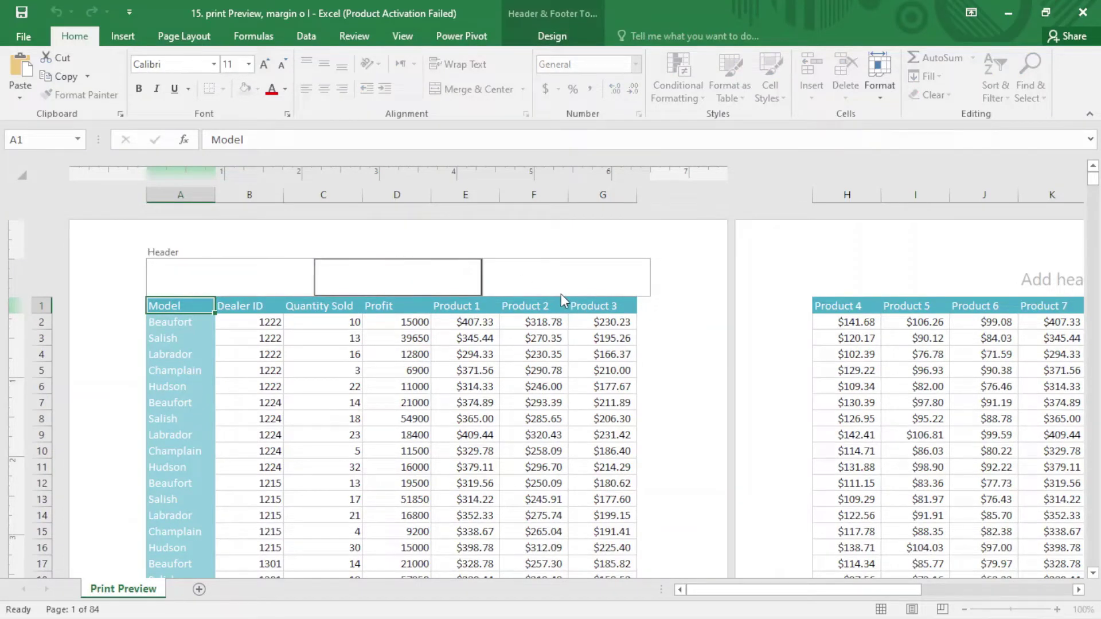
type("print")
left_click(594, 401)
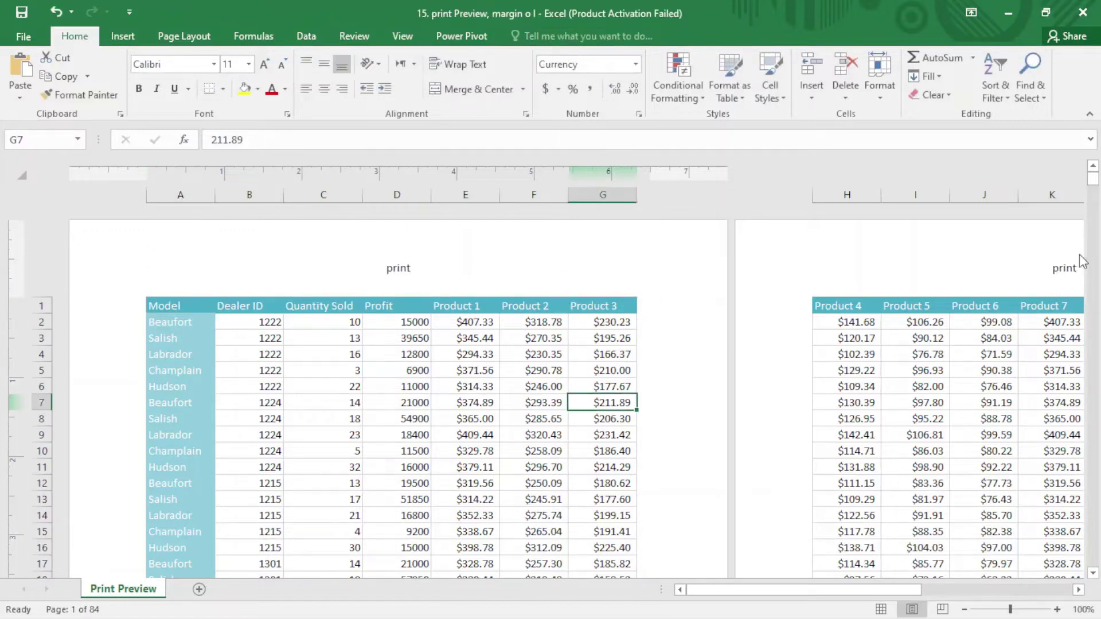
Enter "footer" in the centre section of the page footer
scroll(569, 396, "down", 5)
scroll(569, 395, "down", 8)
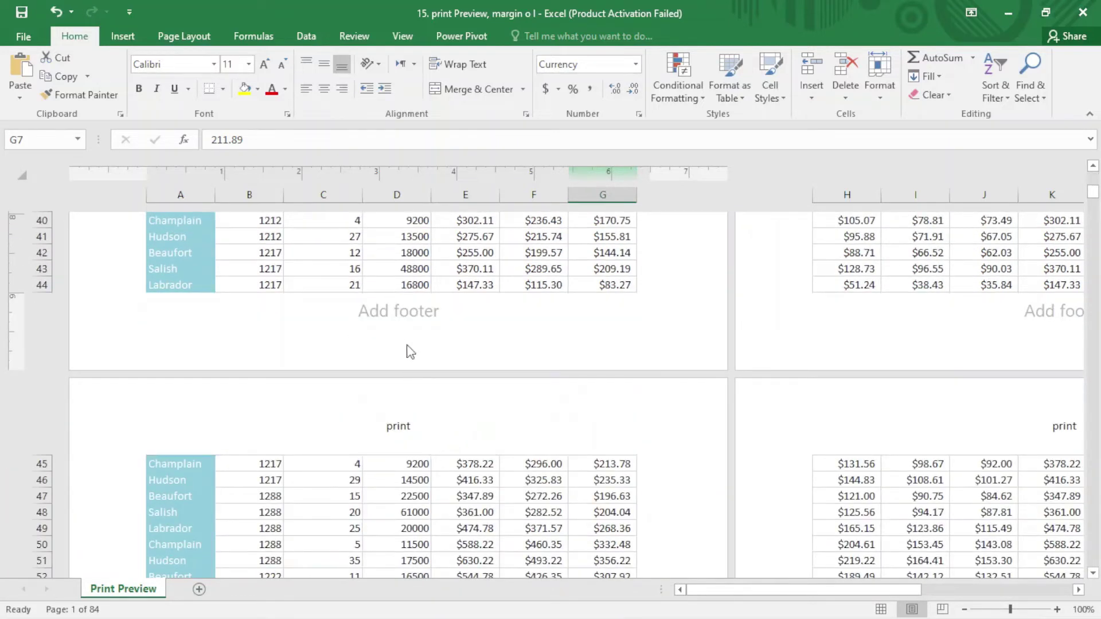
left_click(399, 324)
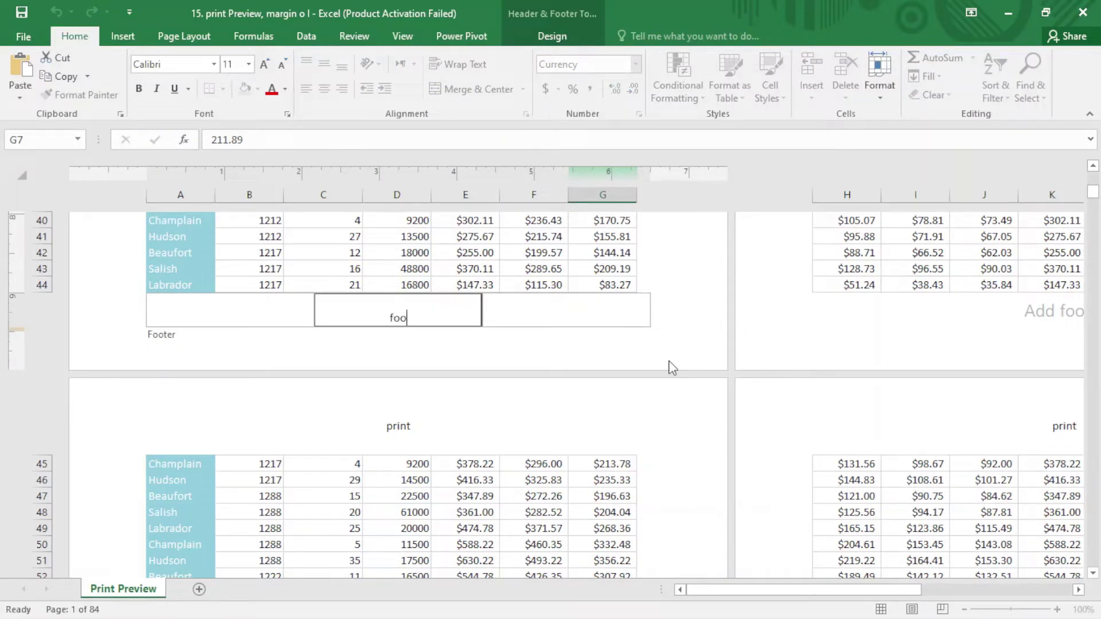
type("footer")
left_click(647, 373)
Check the header and footer across the pages, and view the page divisions in Page Break Preview before returning to Normal view
scroll(643, 402, "down", 1)
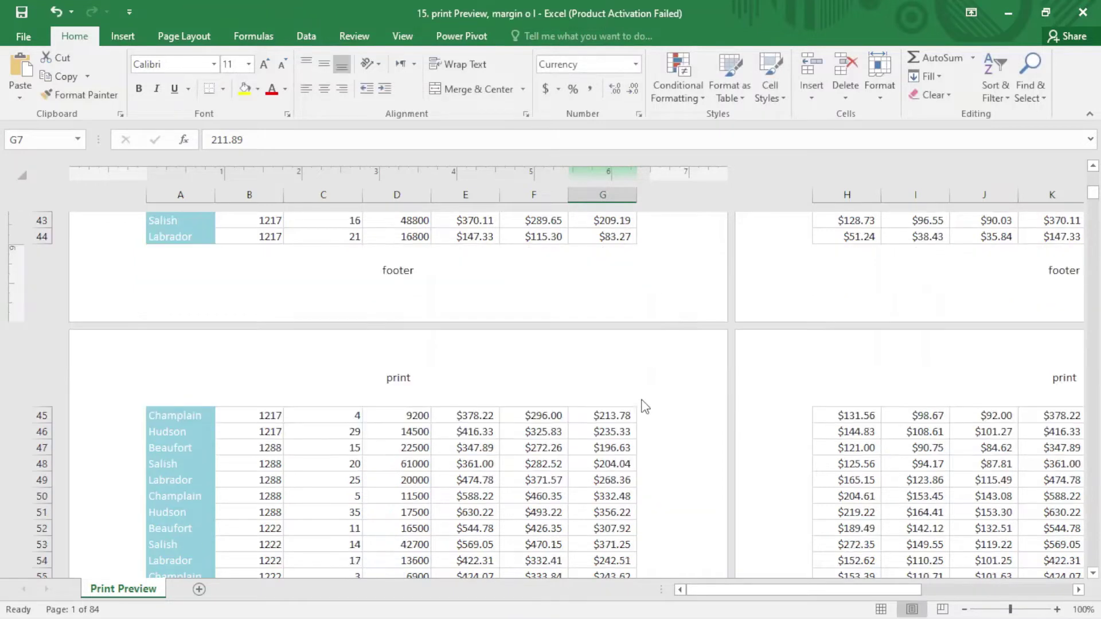
scroll(645, 406, "down", 10)
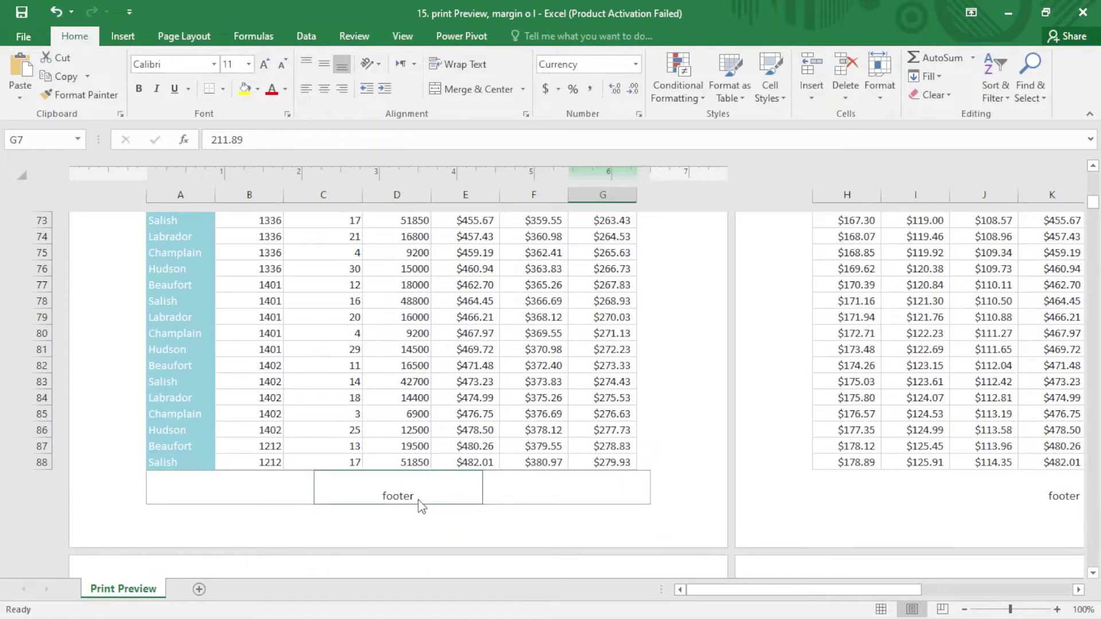
scroll(441, 481, "up", 14)
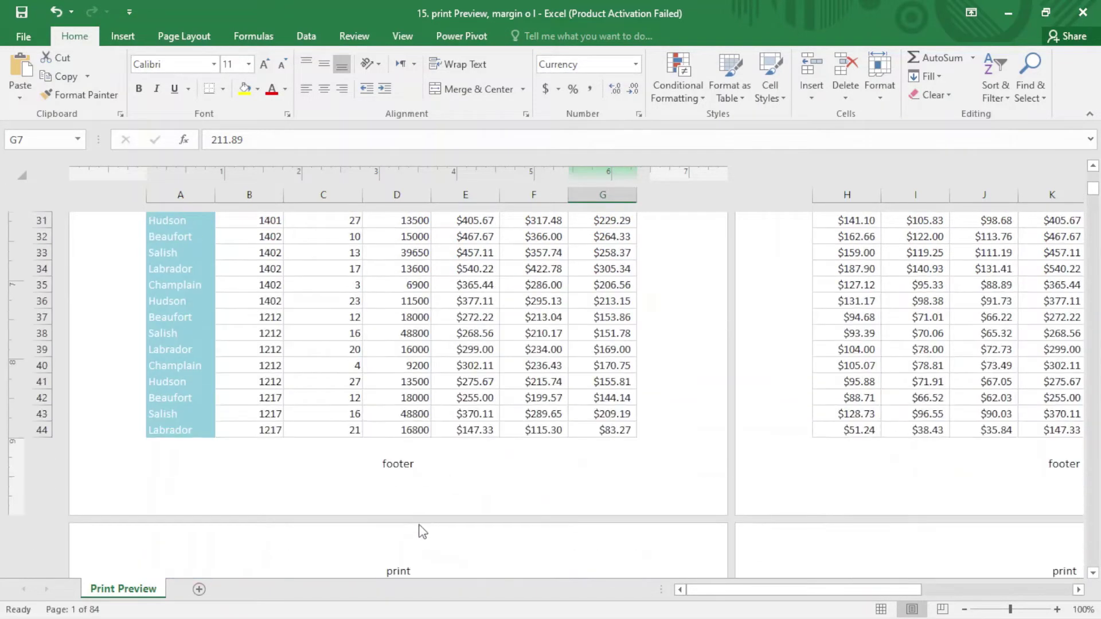
scroll(408, 560, "up", 11)
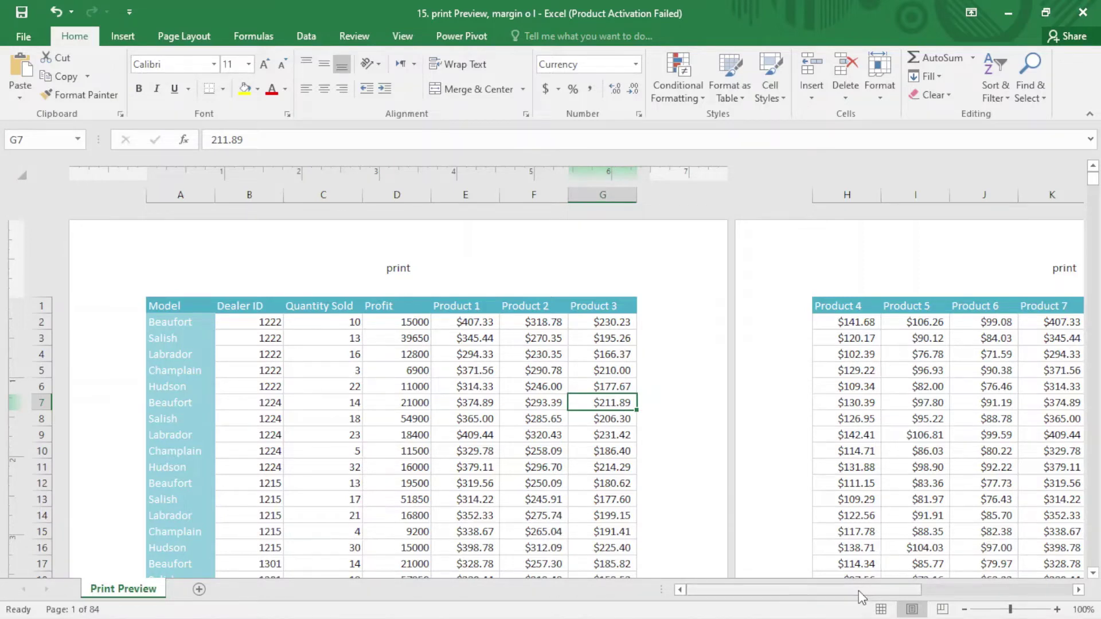
left_click_drag(861, 589, 1043, 586)
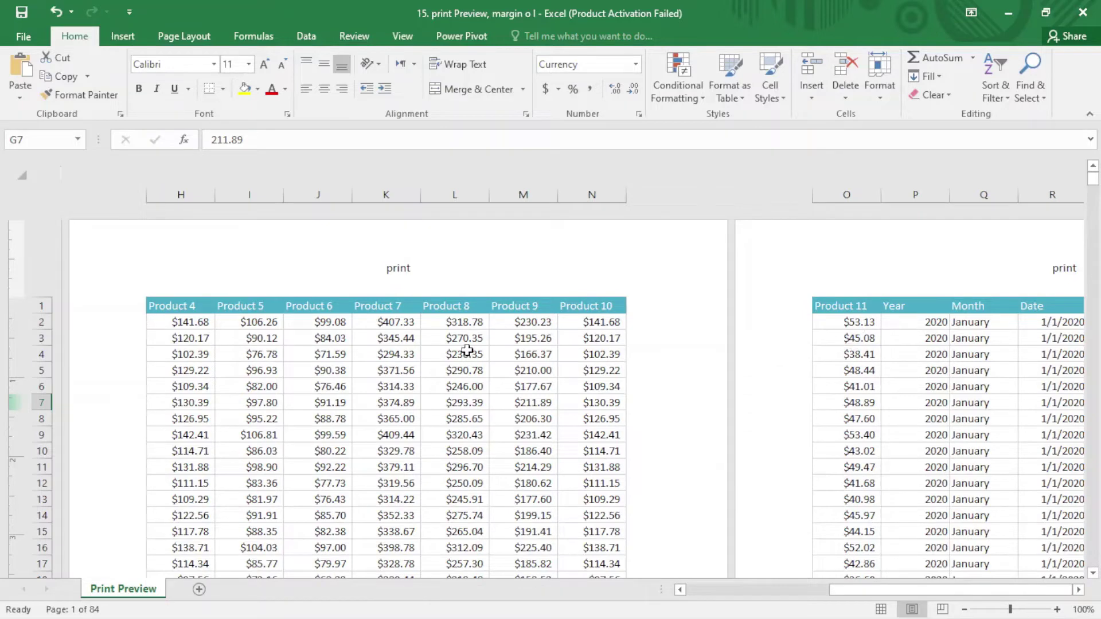
left_click_drag(909, 591, 766, 591)
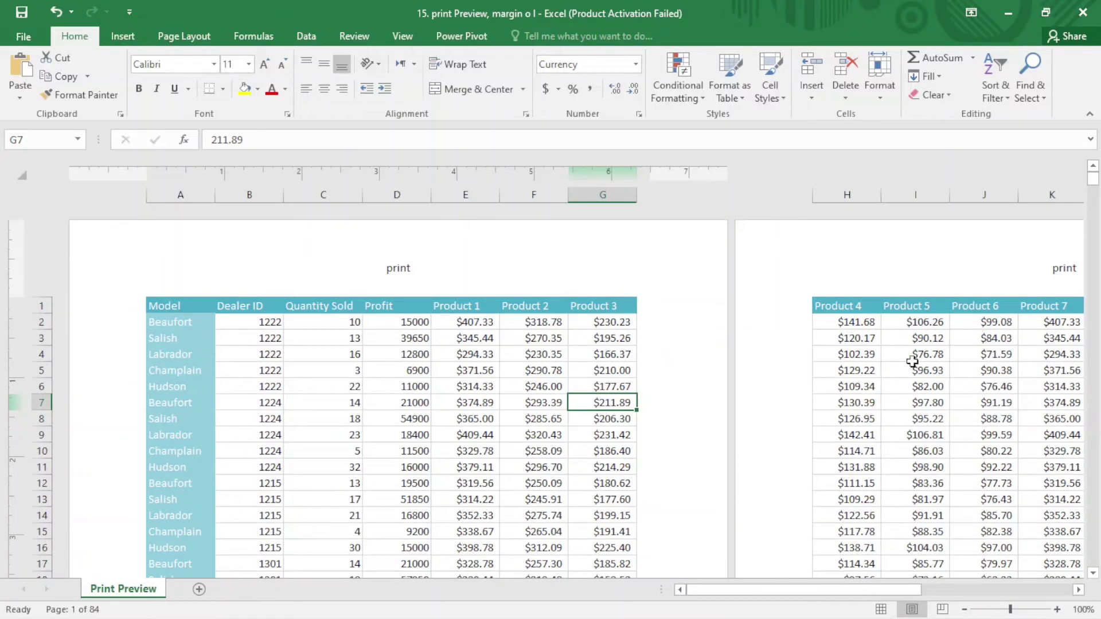
left_click(942, 609)
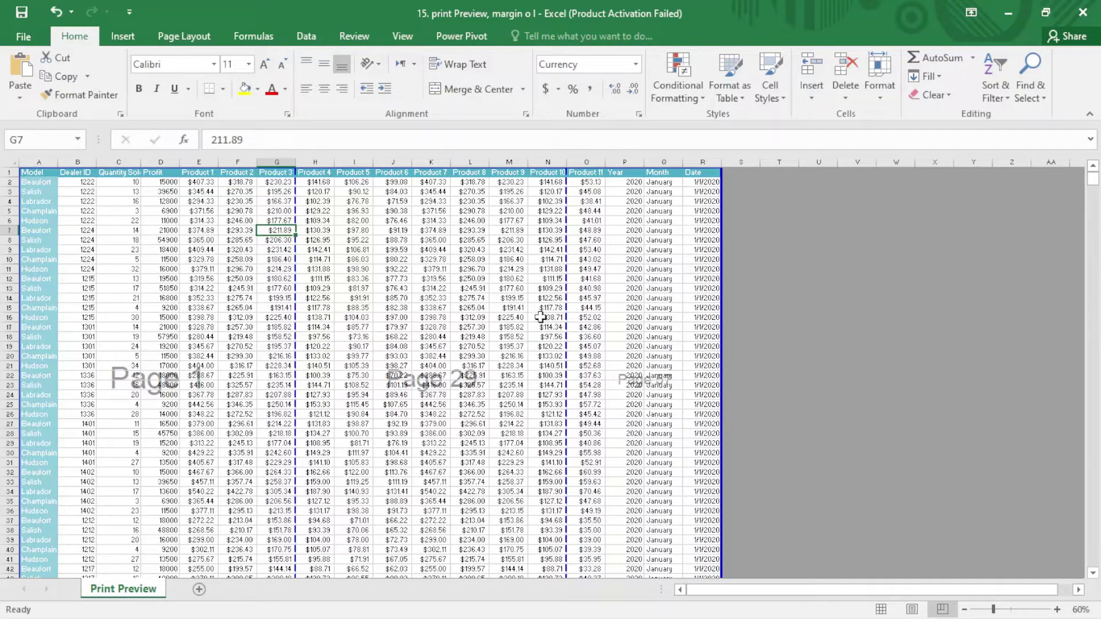
left_click(884, 612)
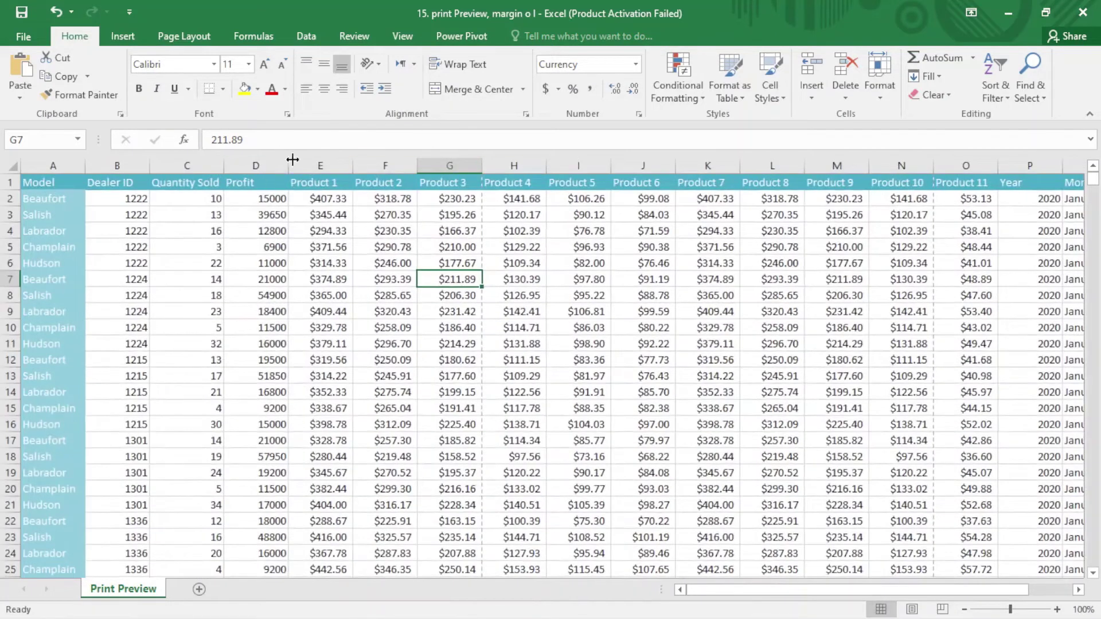
View the preset margin options and set the page orientation to Landscape
left_click(183, 38)
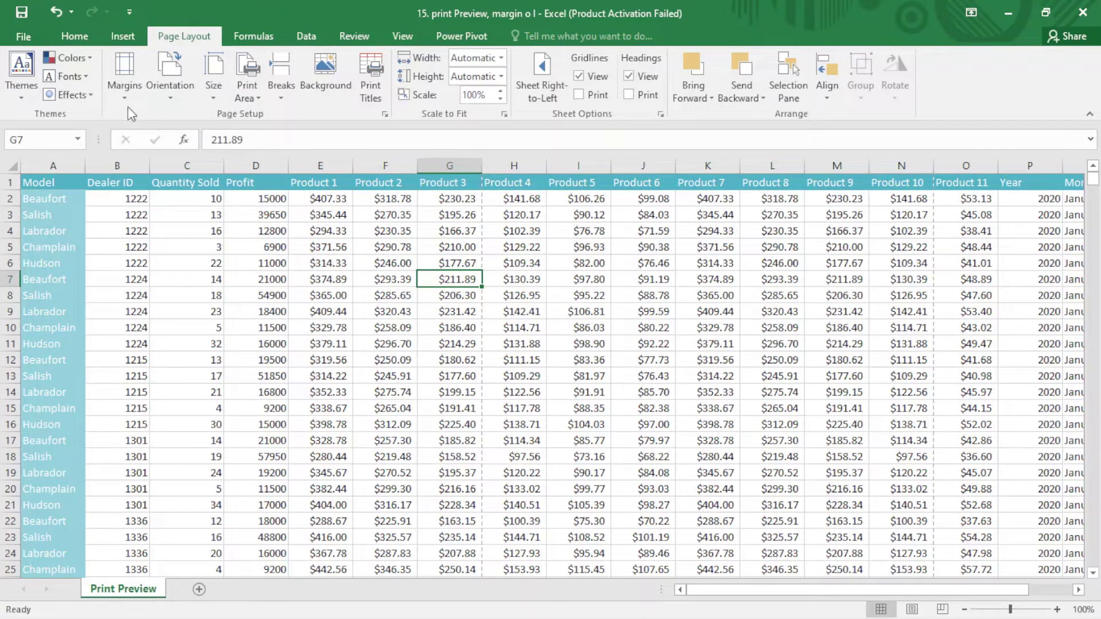
left_click(124, 80)
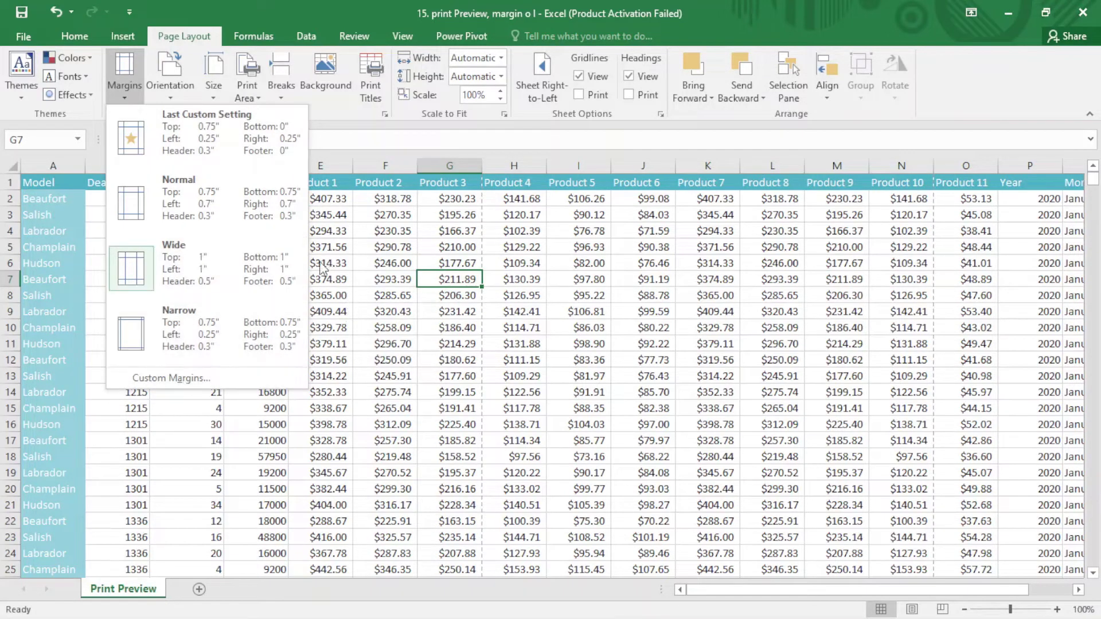
left_click(170, 89)
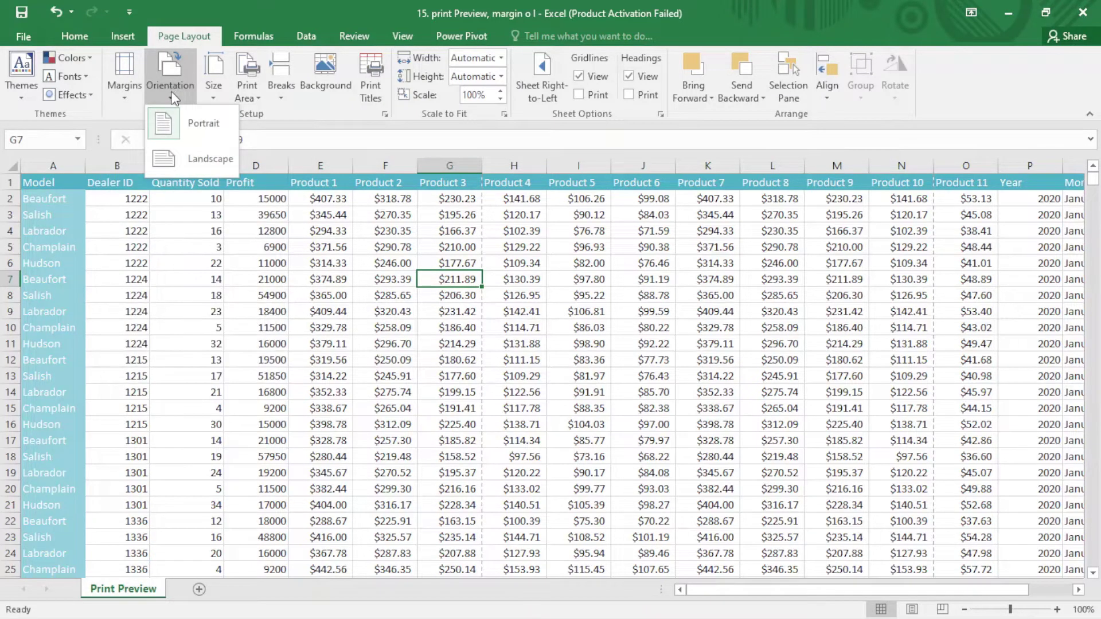
left_click(205, 158)
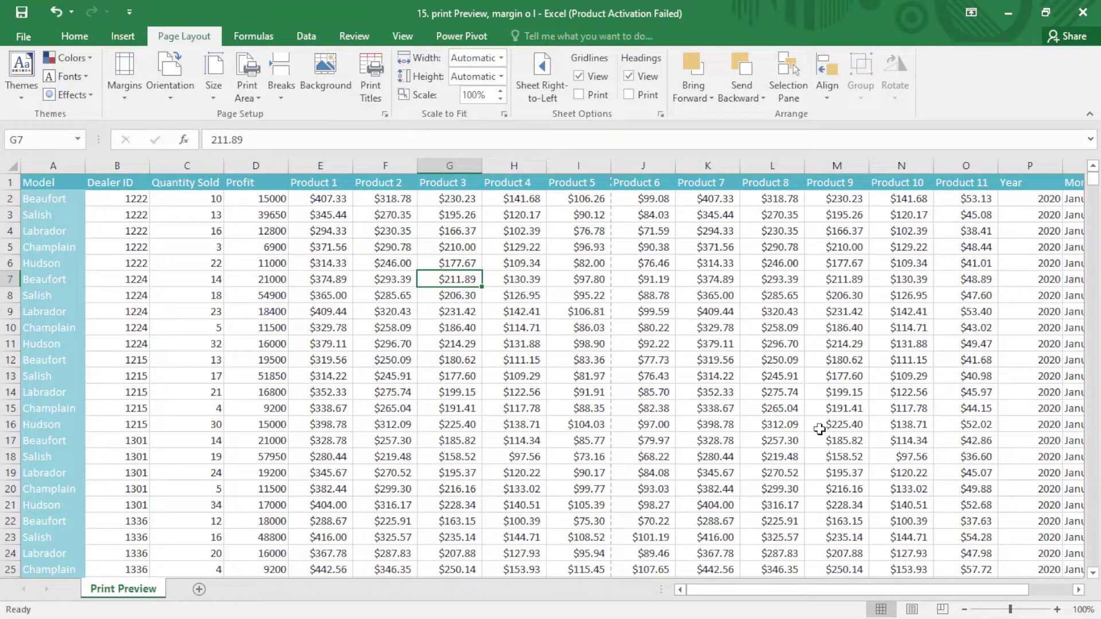
Check the landscape pages in Page Layout view and Page Break Preview, and return to Normal view
left_click(912, 610)
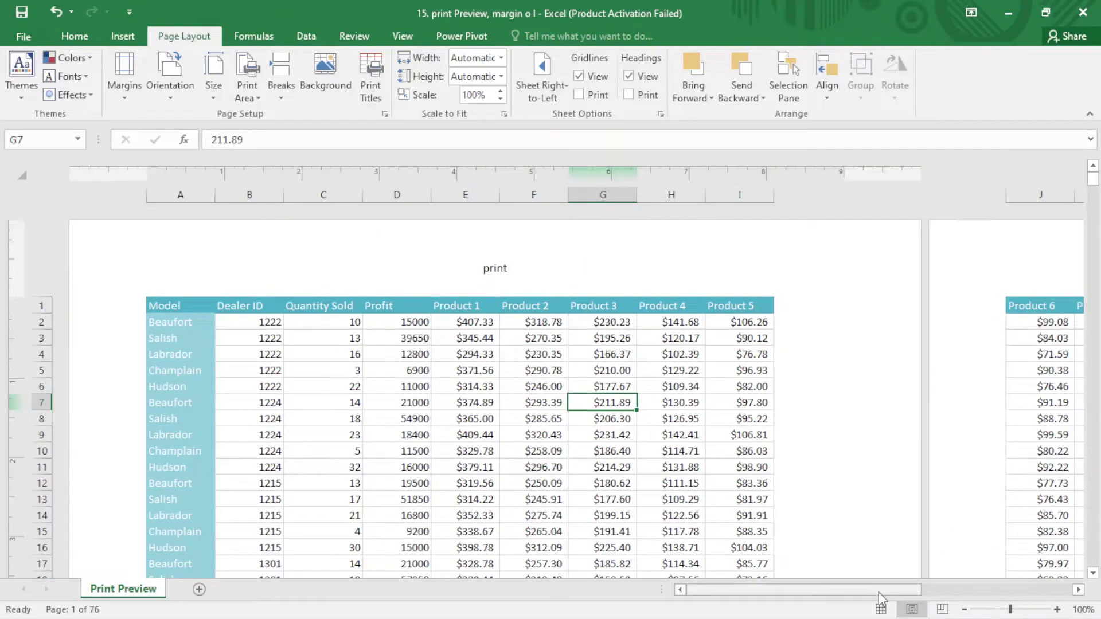
left_click_drag(878, 591, 814, 617)
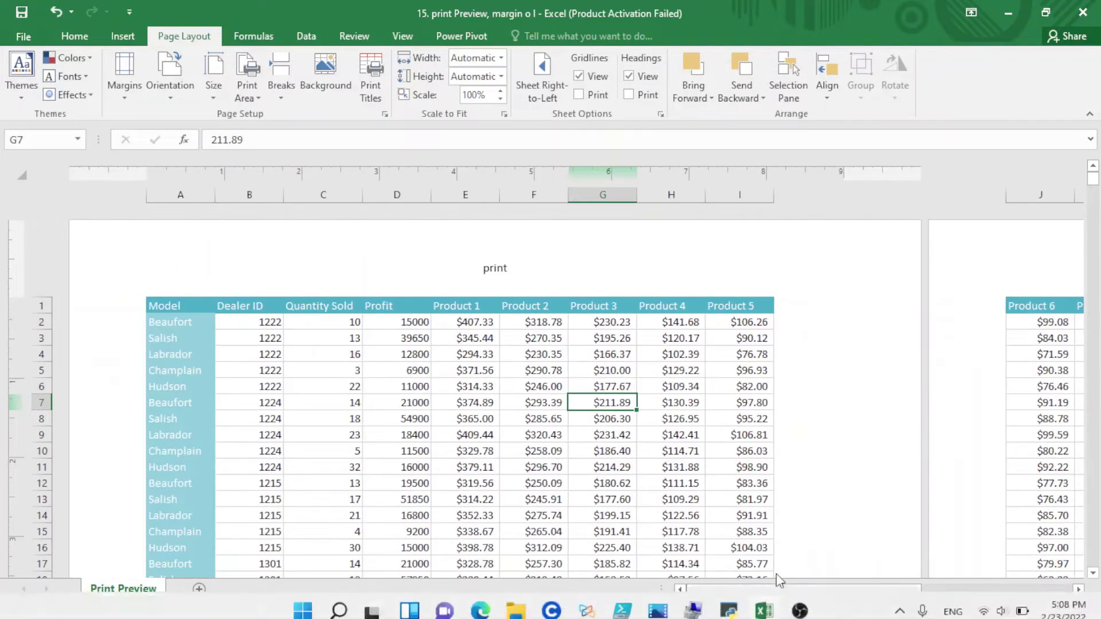
left_click(942, 609)
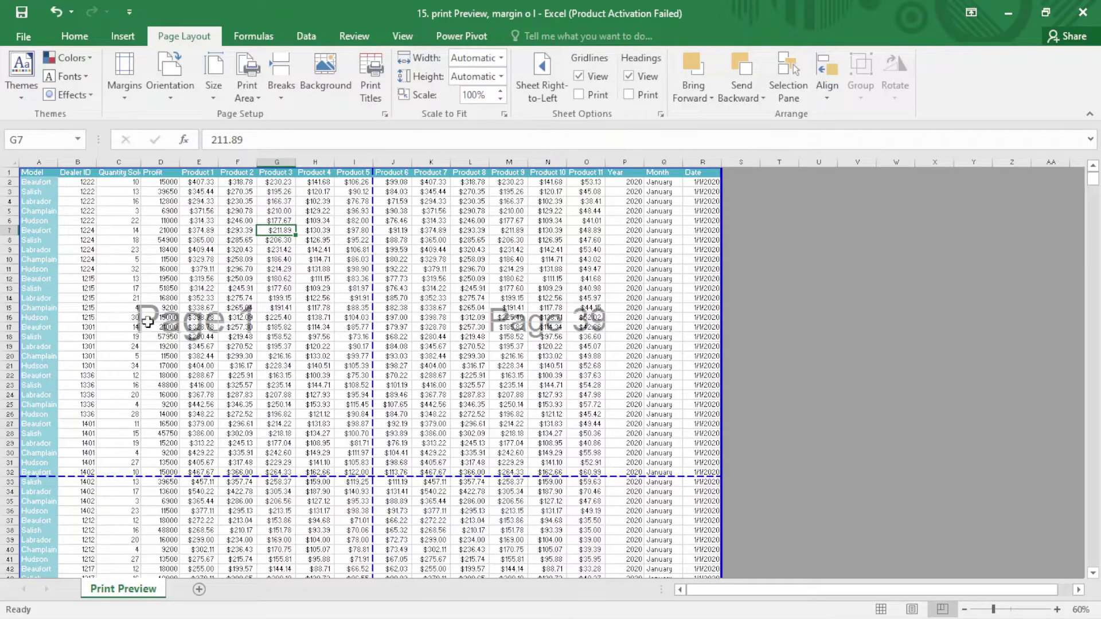
left_click(882, 610)
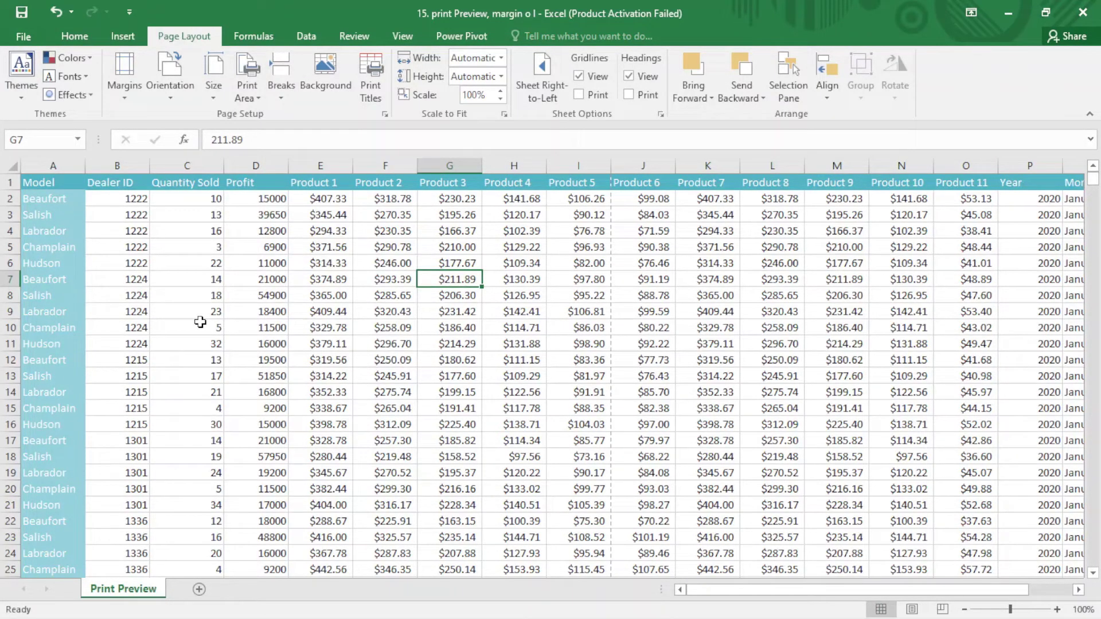
Insert a page break above row 10, at cell A10
left_click(81, 327)
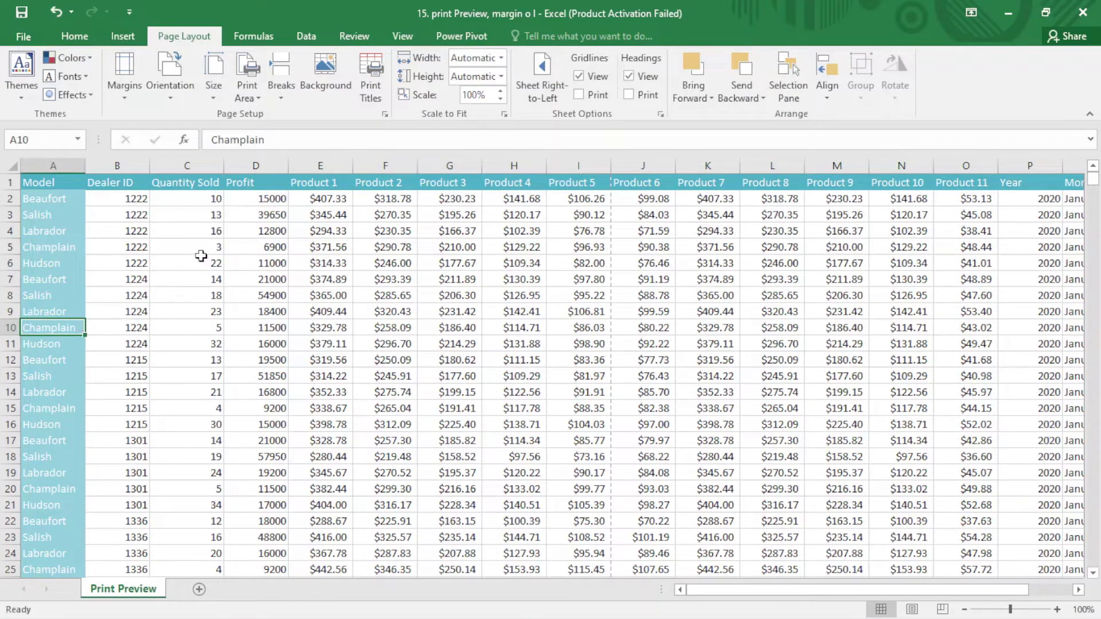
left_click(282, 102)
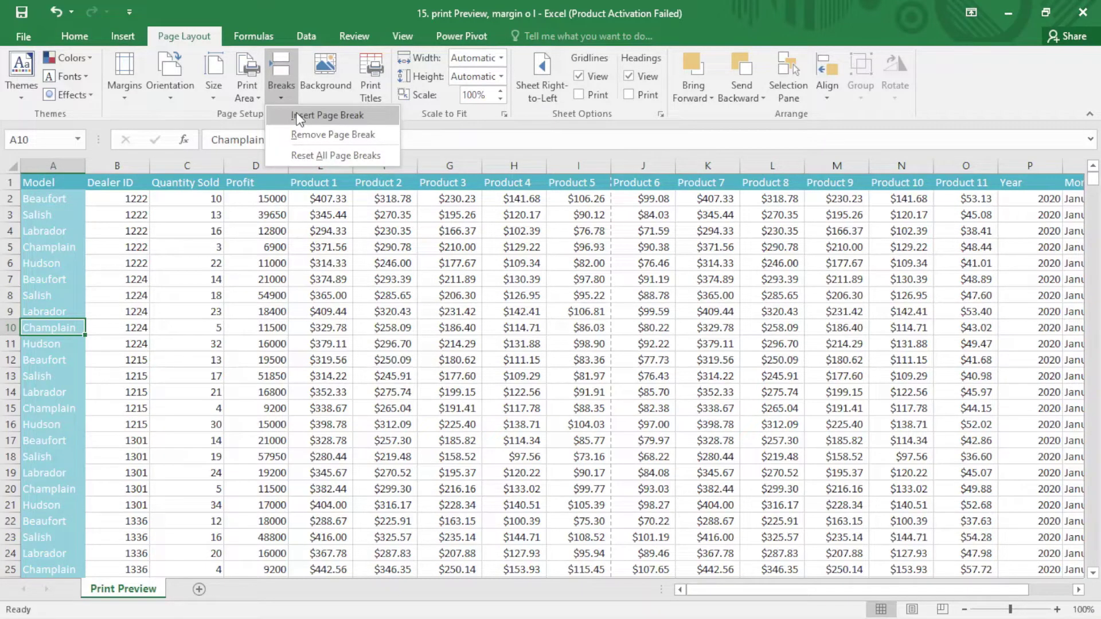
left_click(297, 116)
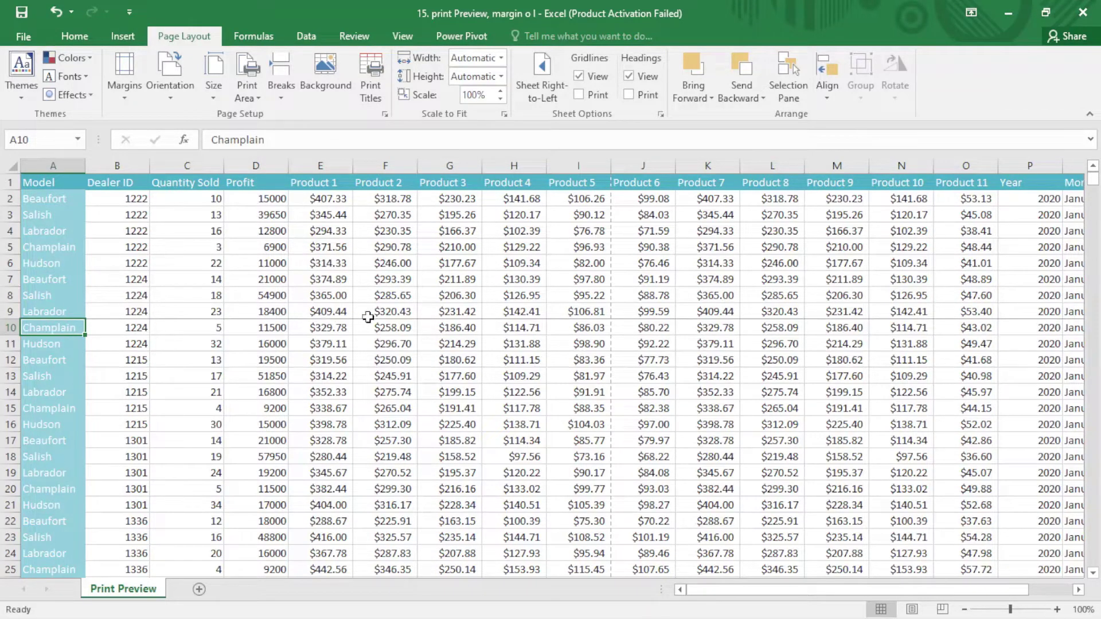
Insert a page break above row 19, at cell A19
scroll(421, 370, "down", 1)
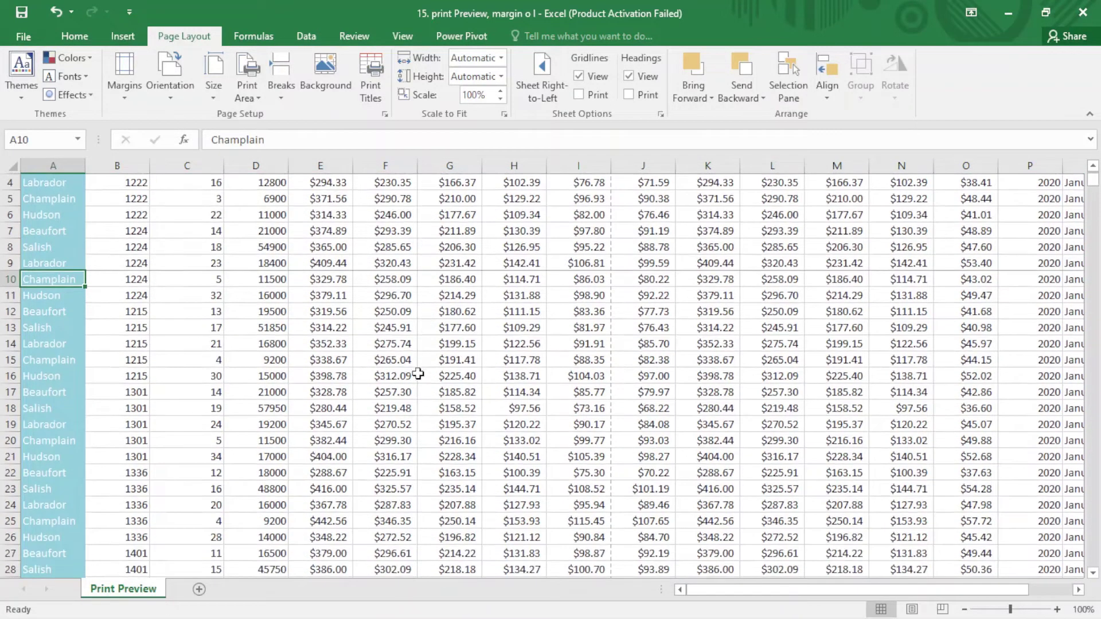
left_click(45, 427)
left_click(211, 97)
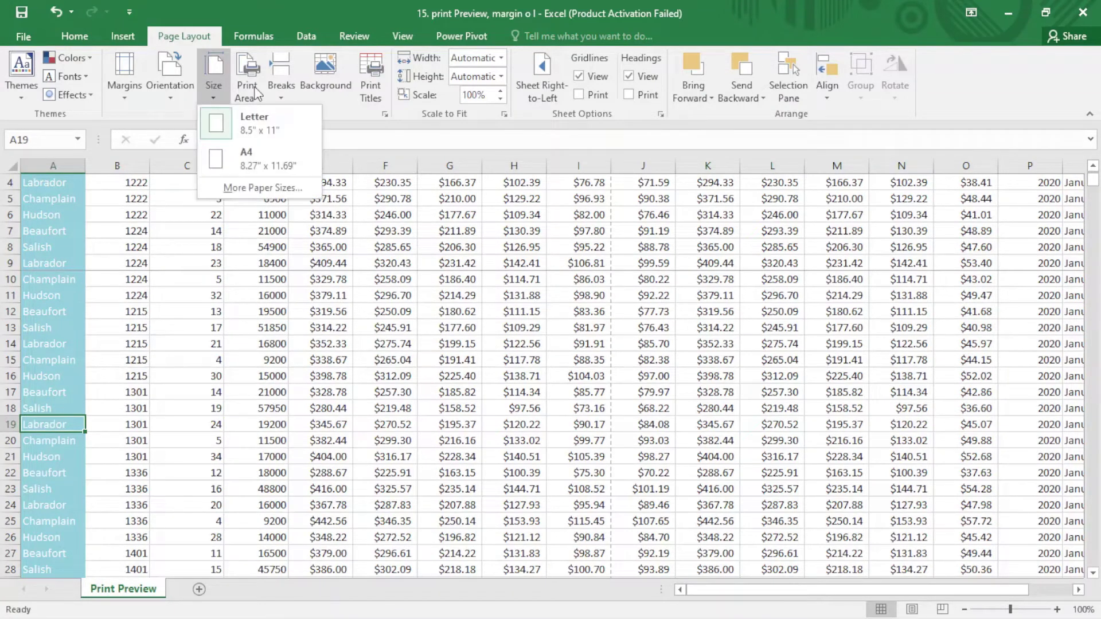
left_click(282, 86)
left_click(282, 86)
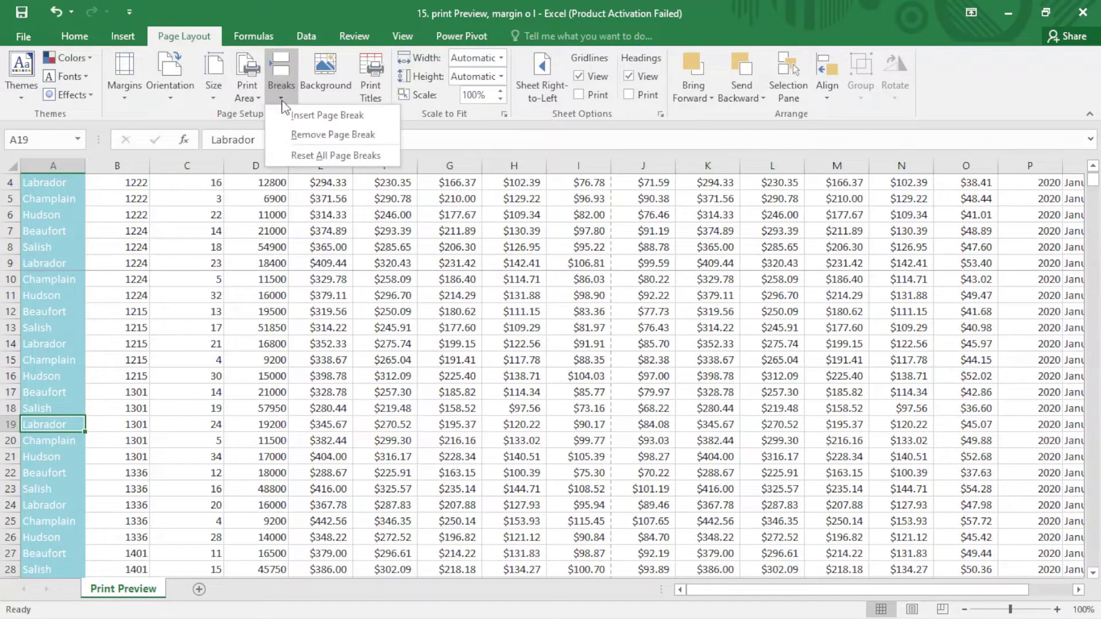
left_click(305, 122)
Insert a page break above row 27, at cell A27
scroll(34, 473, "down", 2)
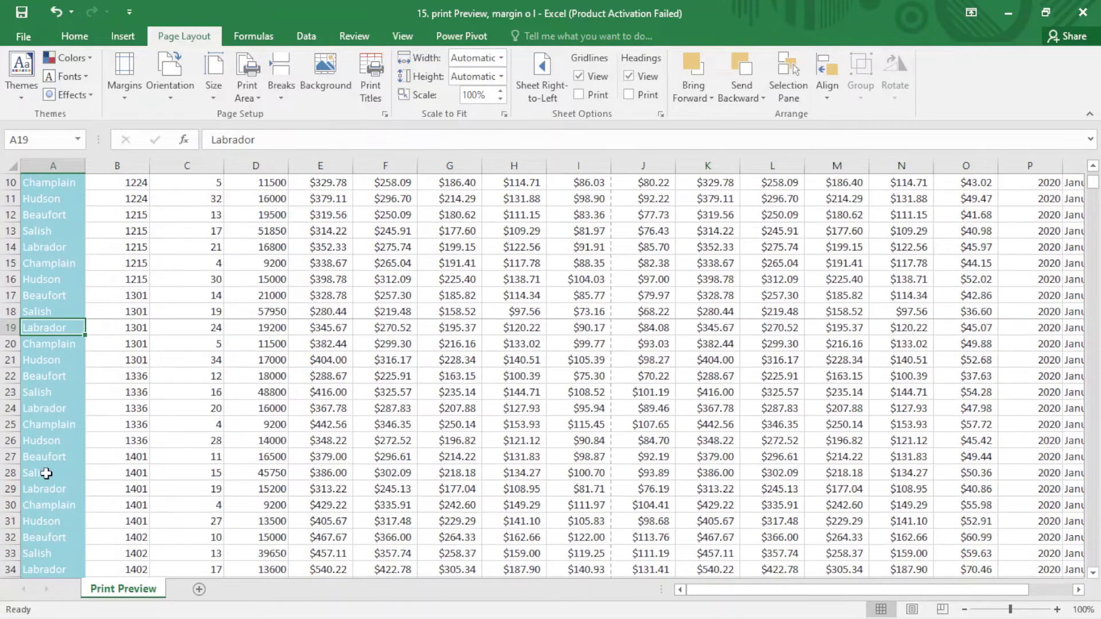
left_click(26, 455)
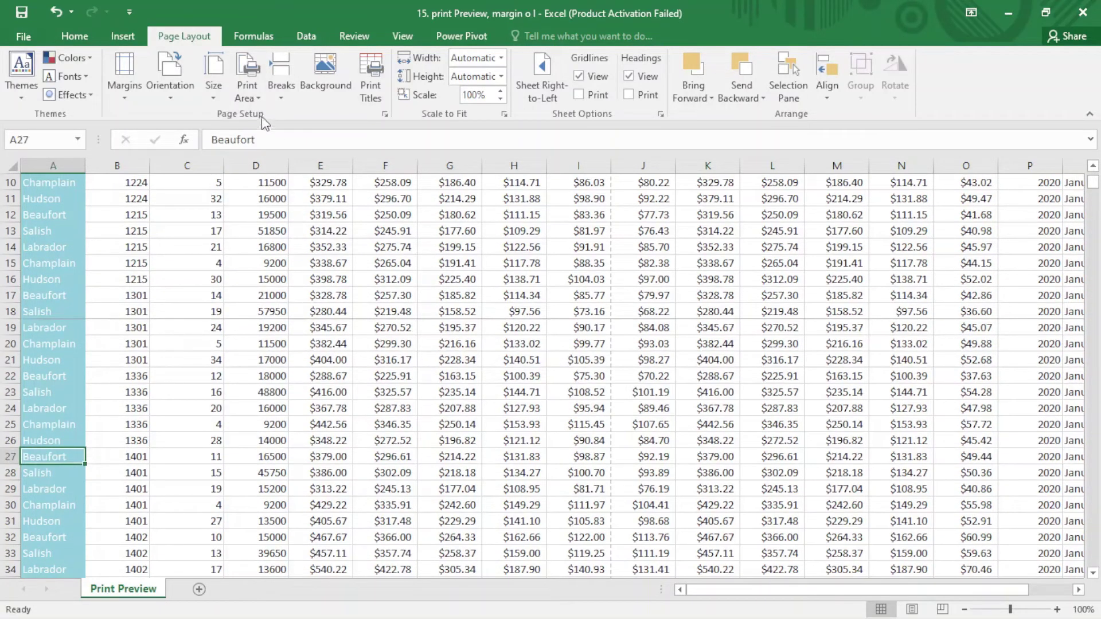
left_click(281, 94)
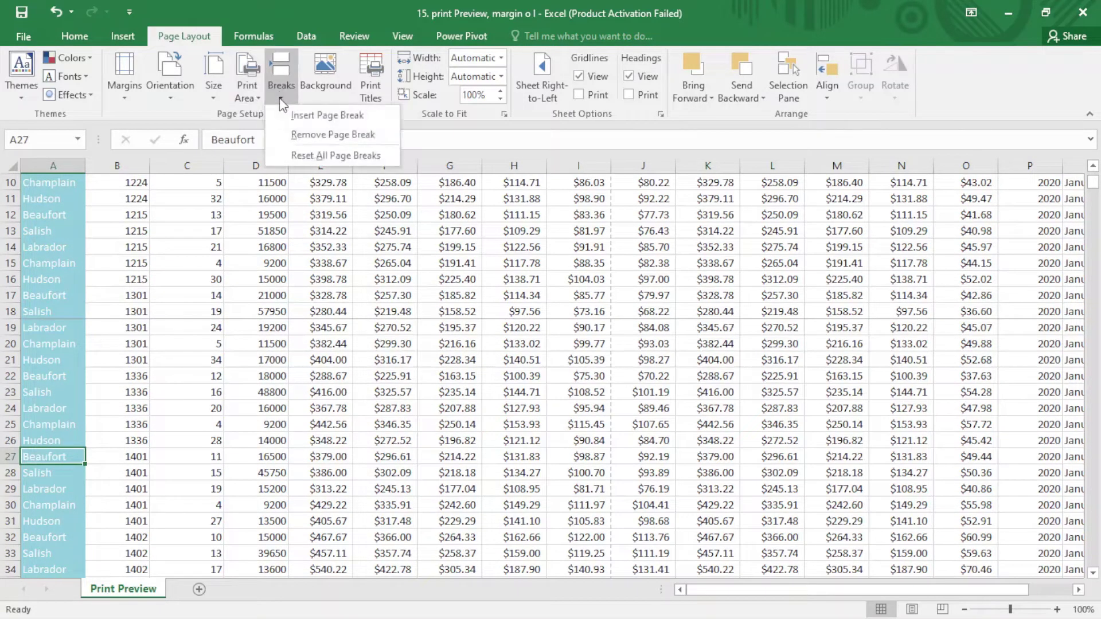
left_click(325, 118)
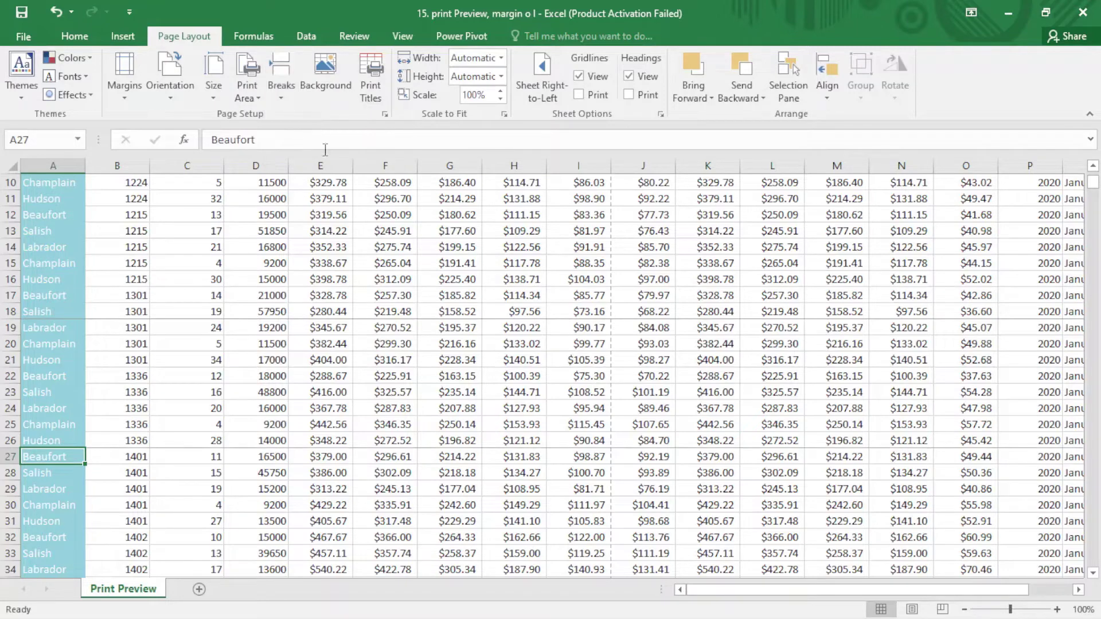
Examine how the manual page breaks divide the rows across pages in Page Layout view, and return to Normal view
scroll(531, 331, "up", 2)
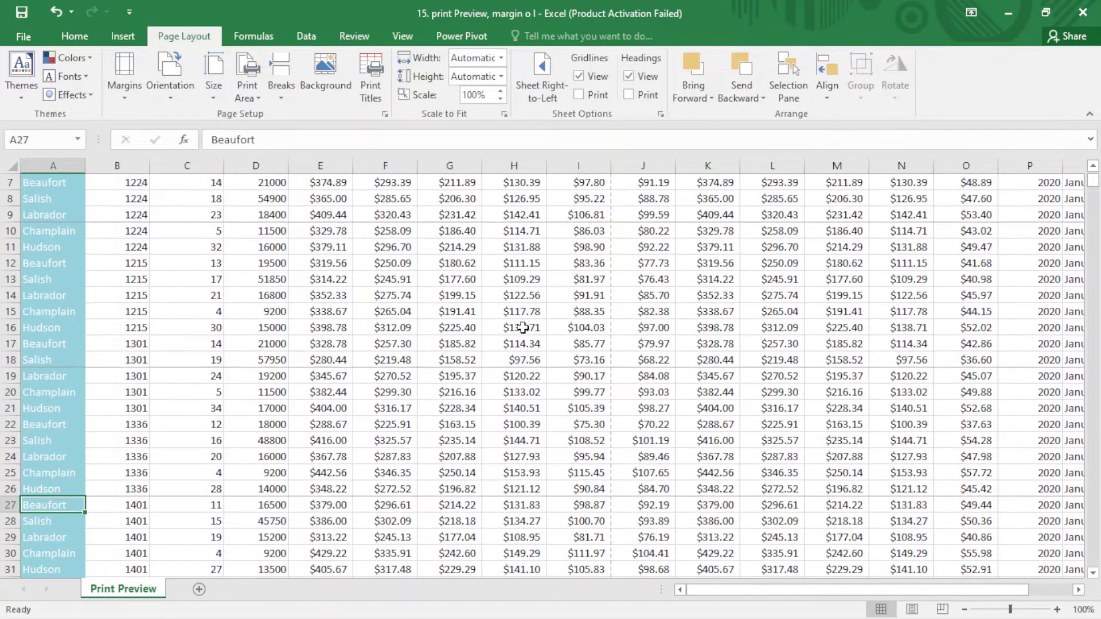
scroll(512, 326, "down", 1)
scroll(726, 372, "down", 1)
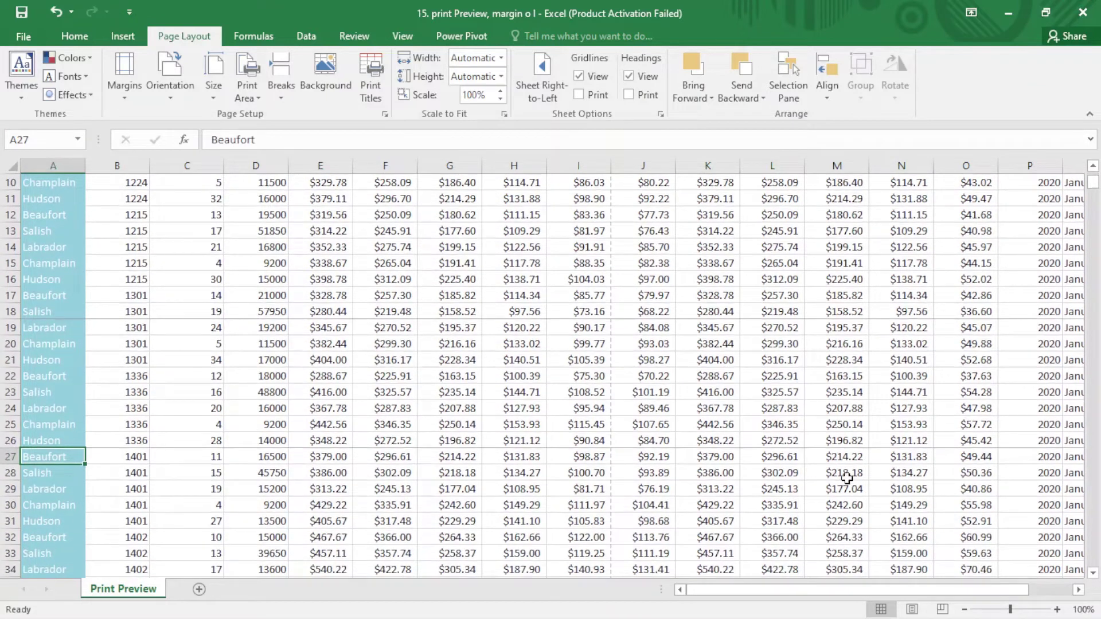
left_click(912, 609)
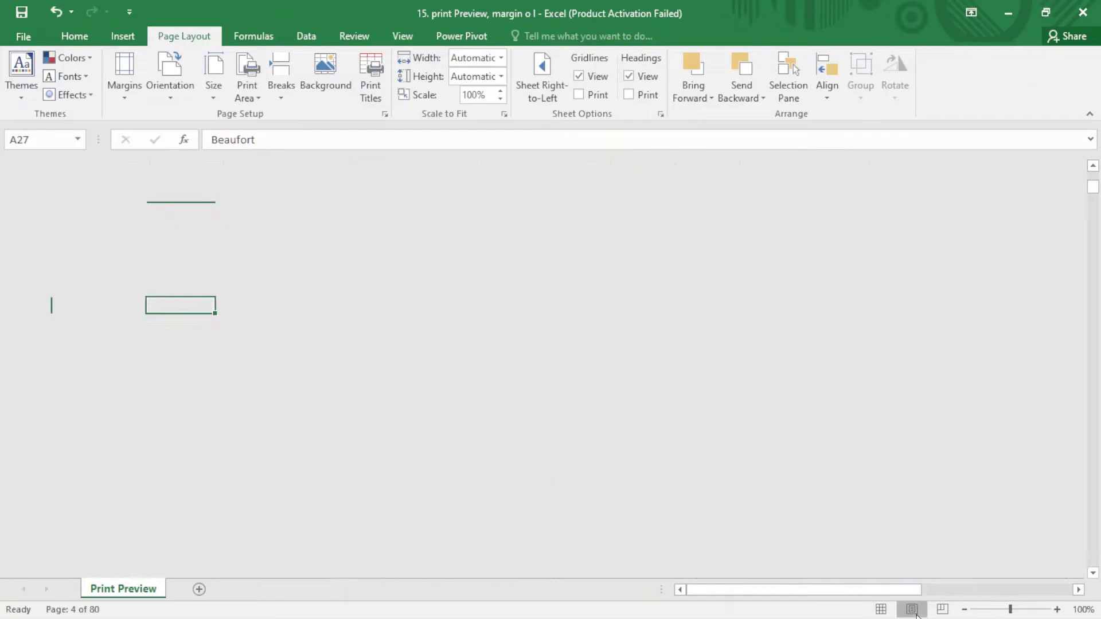
scroll(696, 453, "down", 2)
scroll(696, 453, "up", 6)
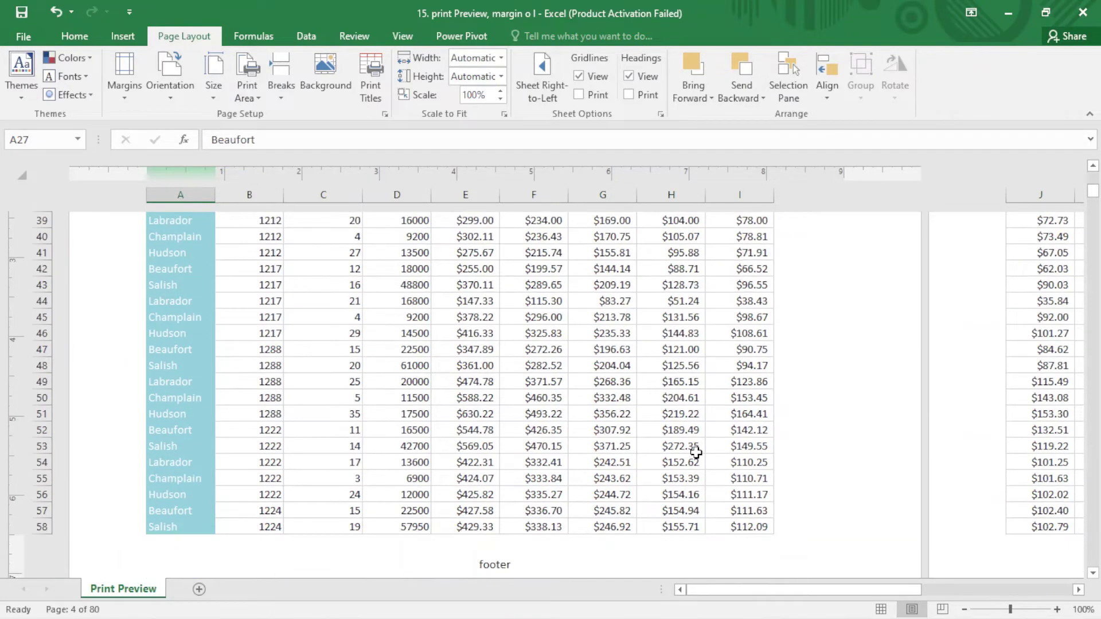
scroll(696, 452, "up", 5)
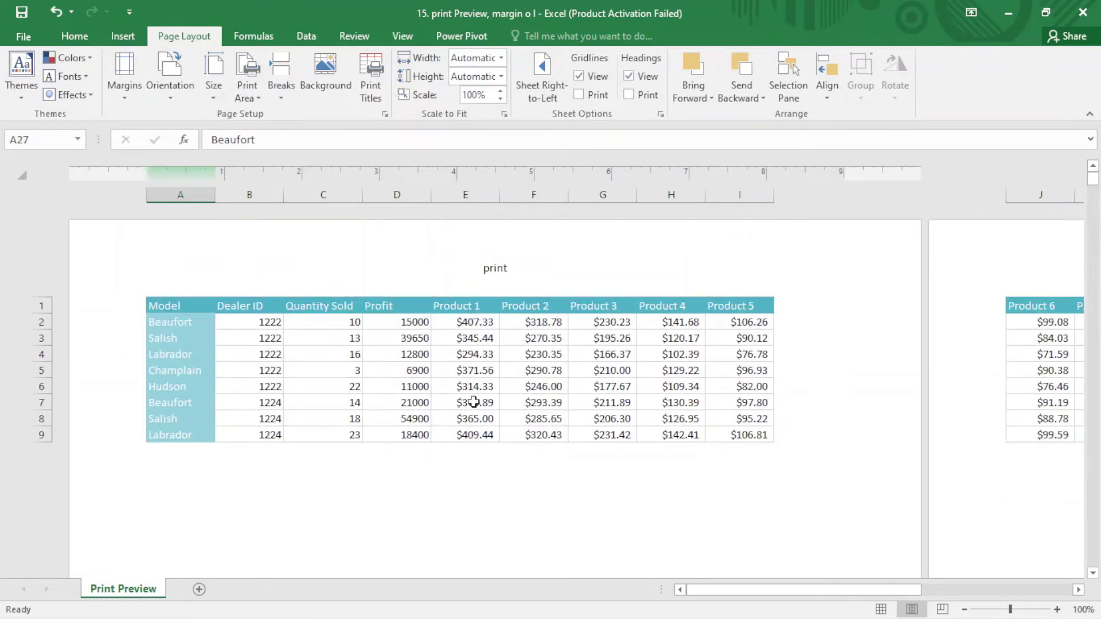
left_click_drag(902, 589, 870, 572)
scroll(481, 372, "down", 3)
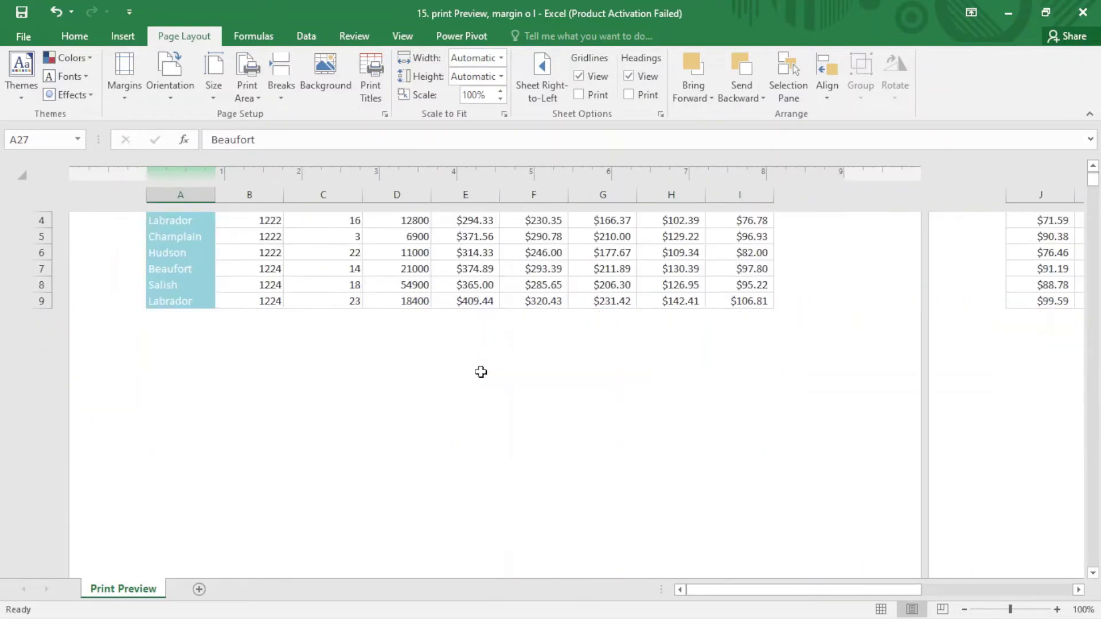
scroll(547, 373, "down", 5)
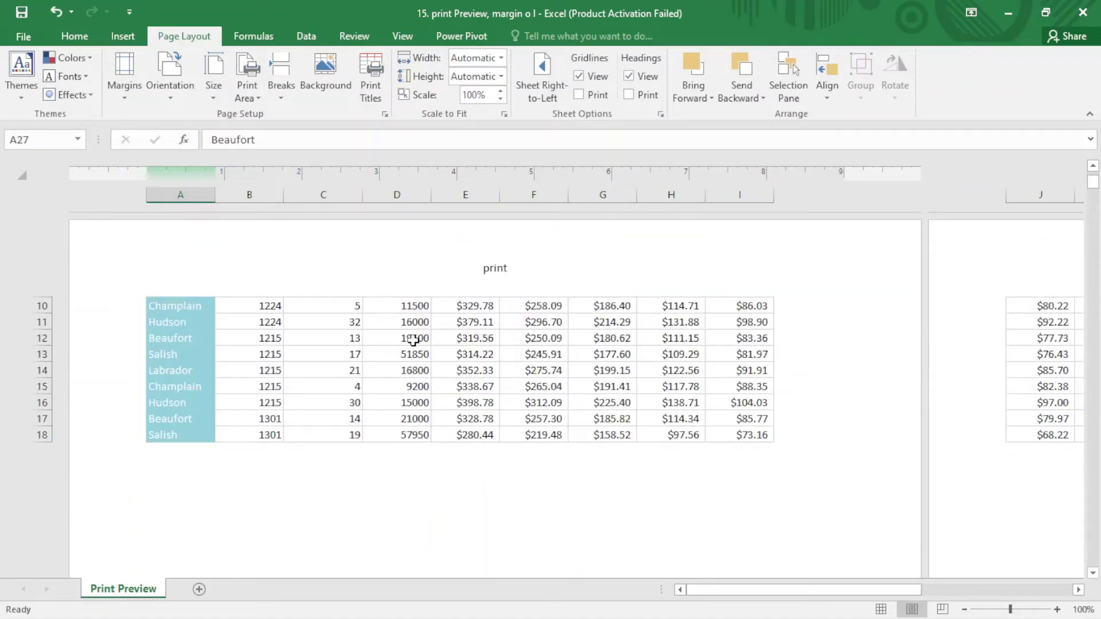
scroll(425, 353, "down", 10)
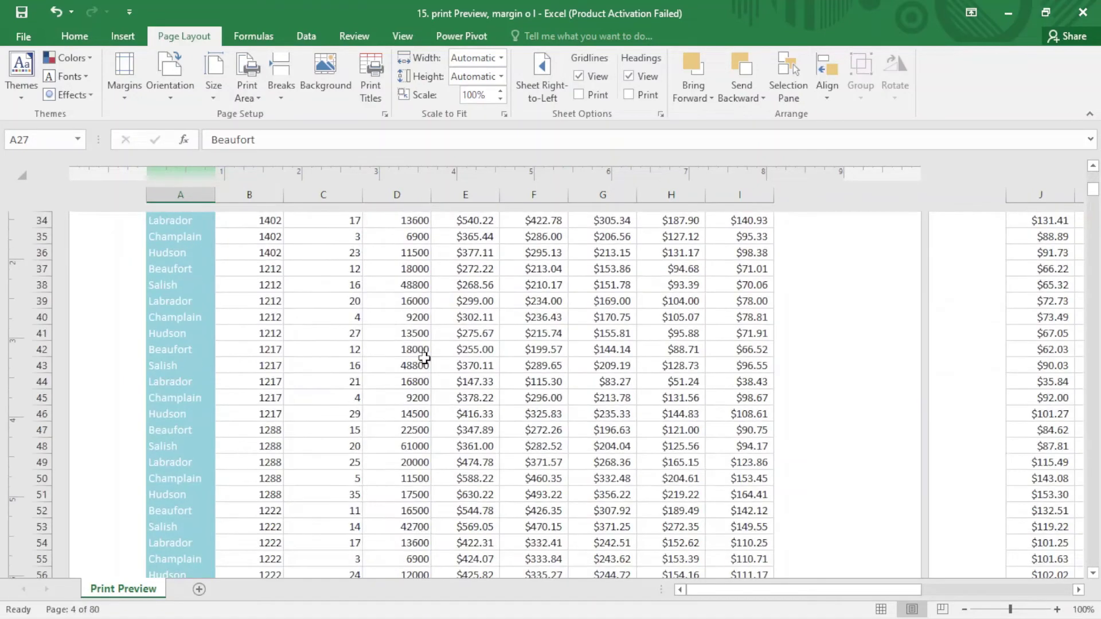
scroll(424, 358, "up", 13)
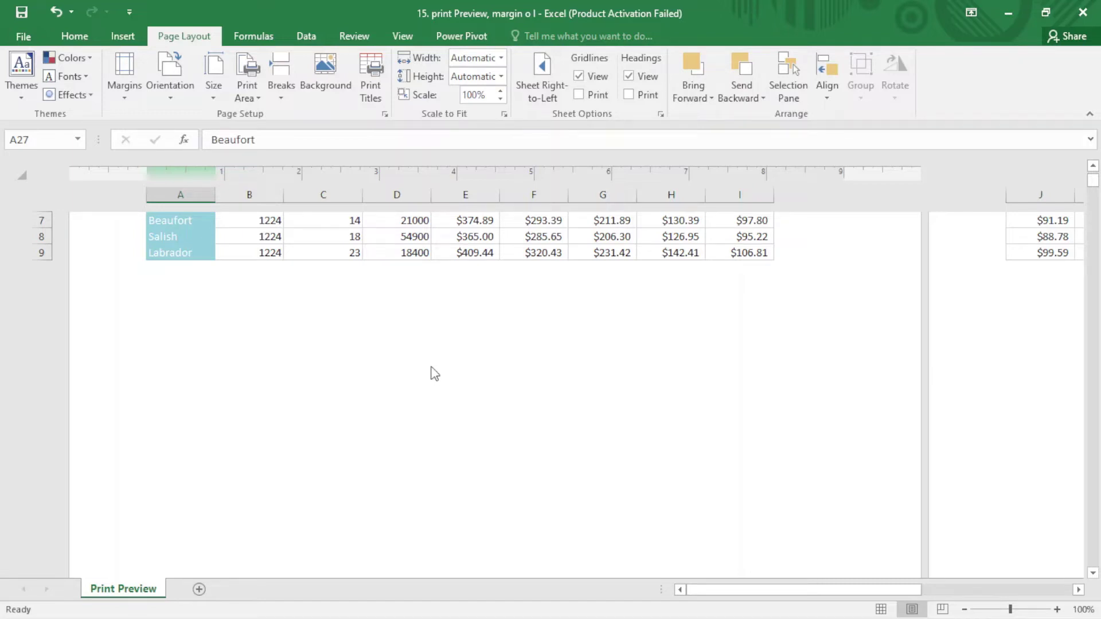
left_click(881, 609)
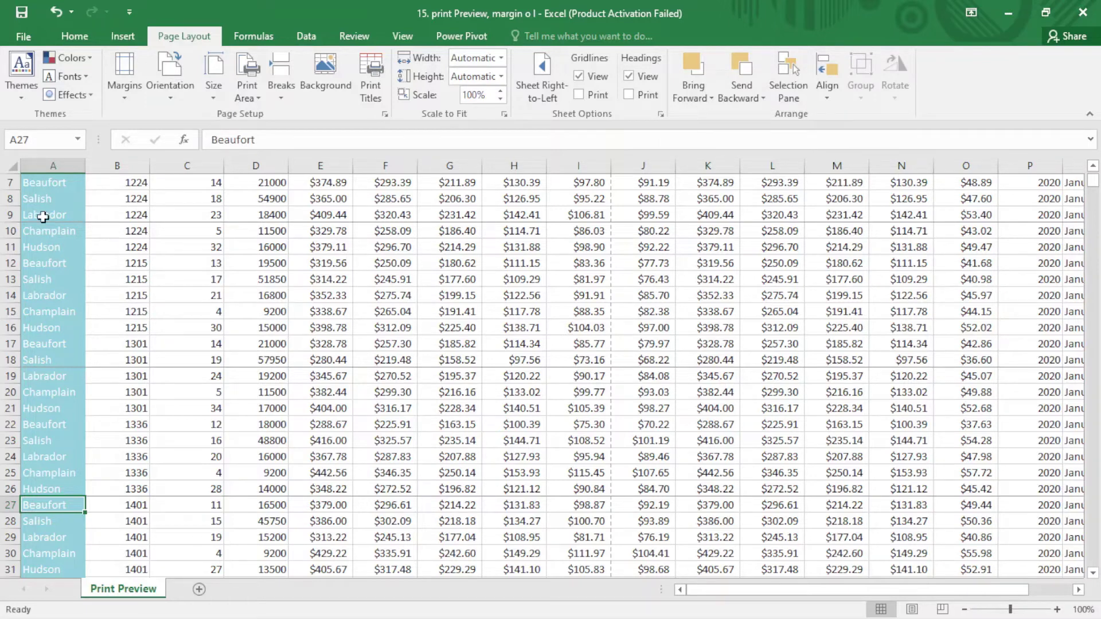
Try to remove a page break with cell A8 selected
left_click(67, 193, "ctrl")
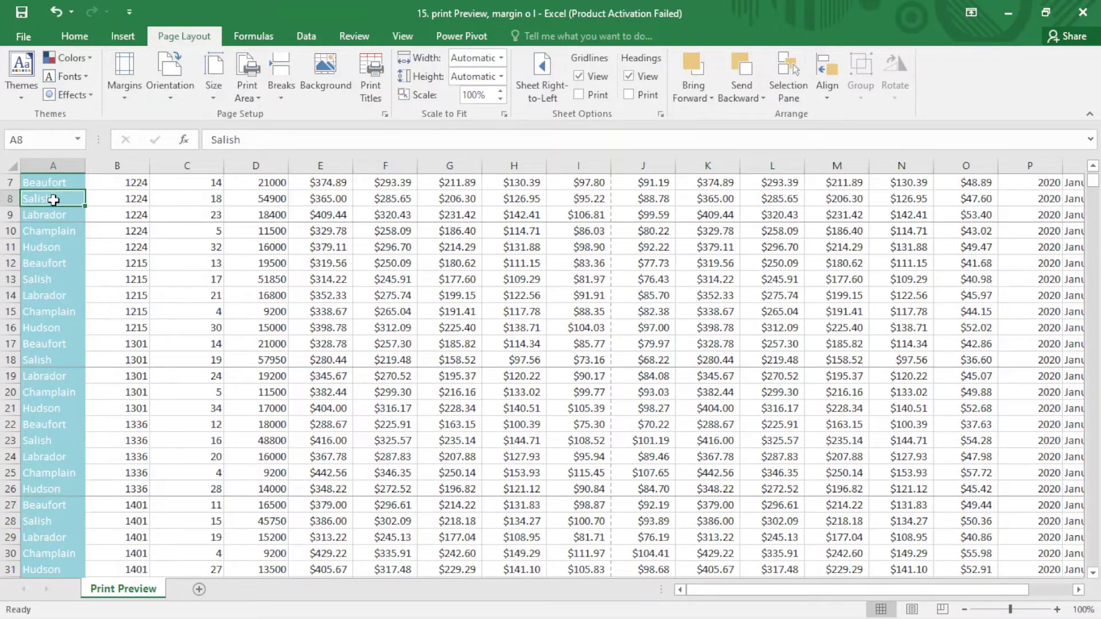
left_click(282, 97)
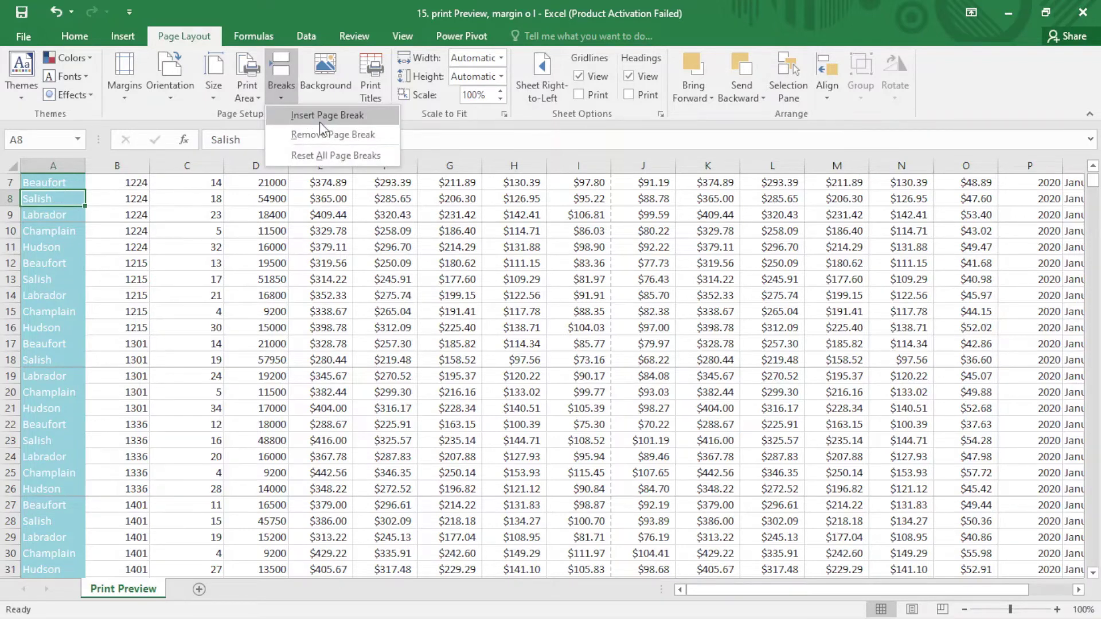
left_click(346, 135)
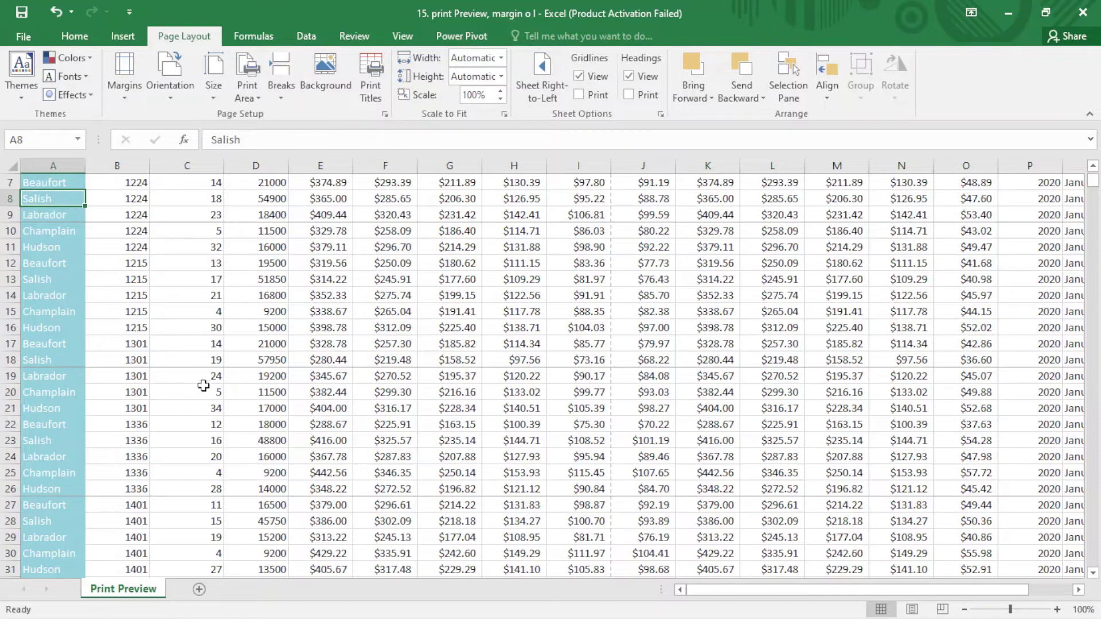
Remove the page break above row 10, using cell A10
left_click(69, 232)
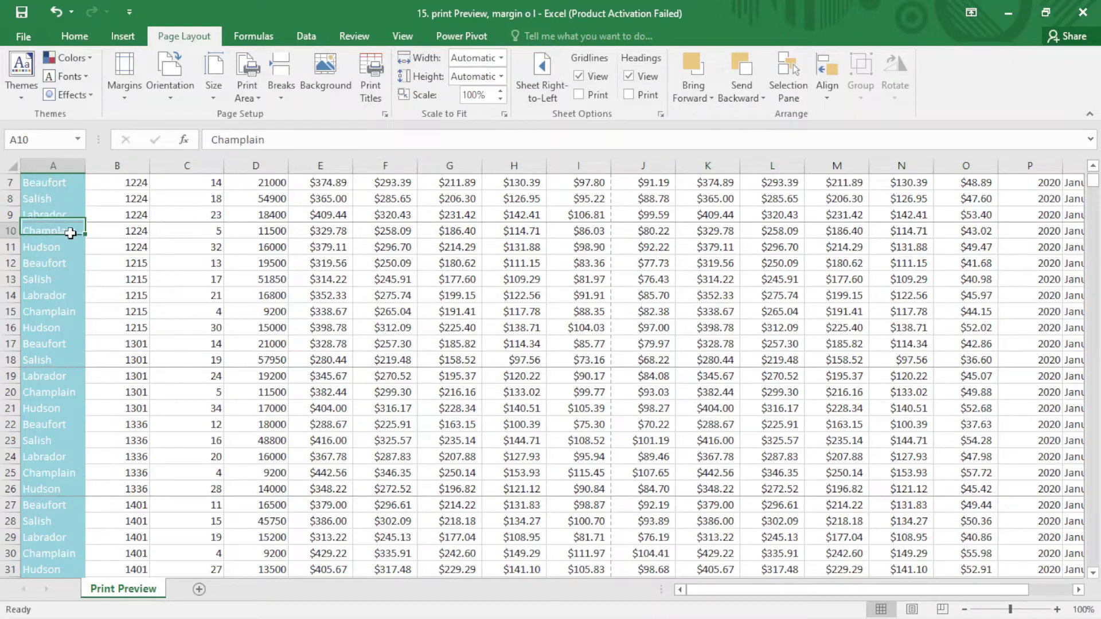
left_click(281, 86)
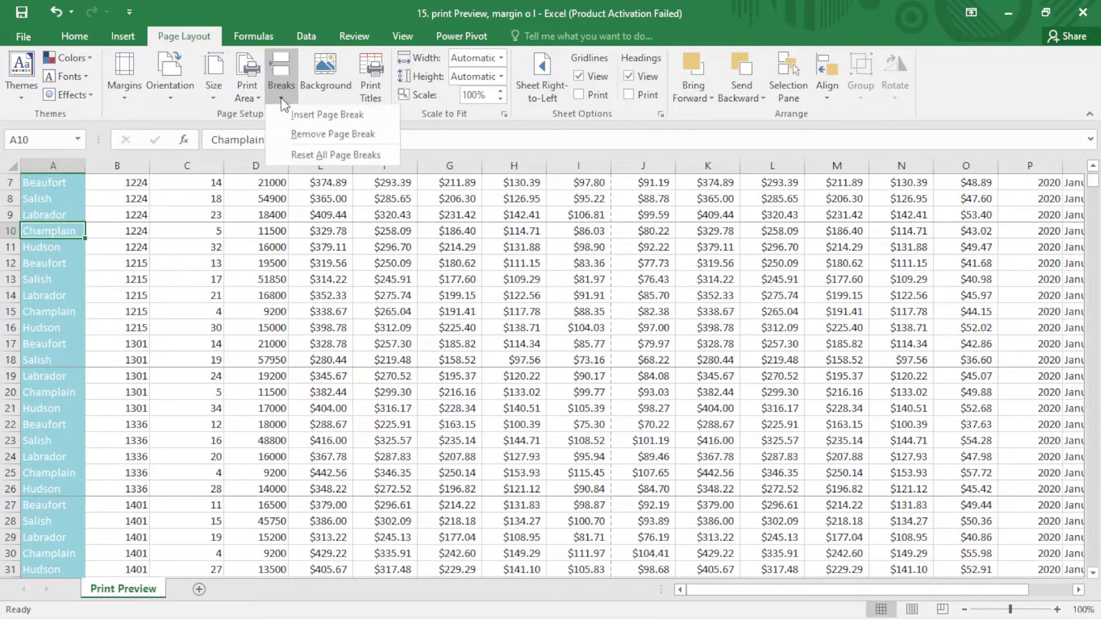
left_click(298, 135)
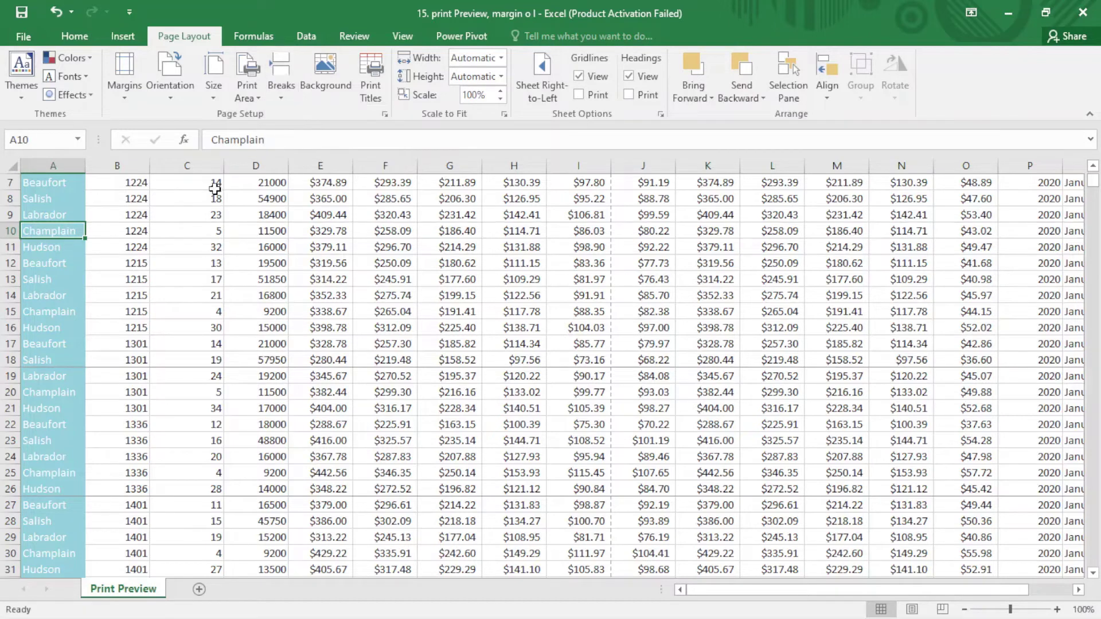
Remove the page break above row 19, using cell B19
left_click(126, 377)
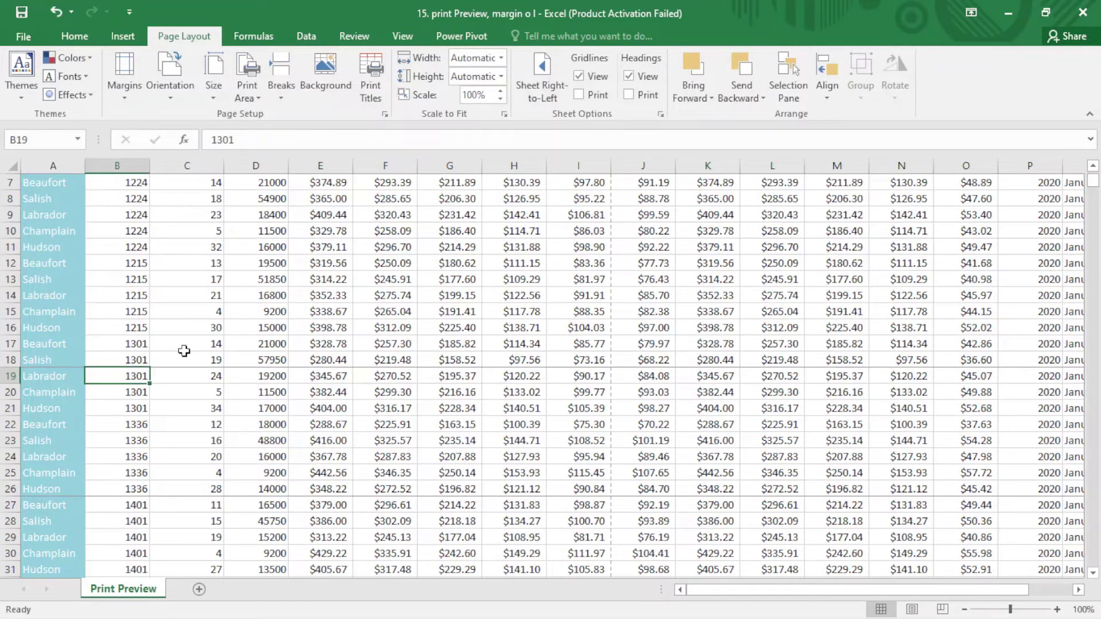
left_click(280, 86)
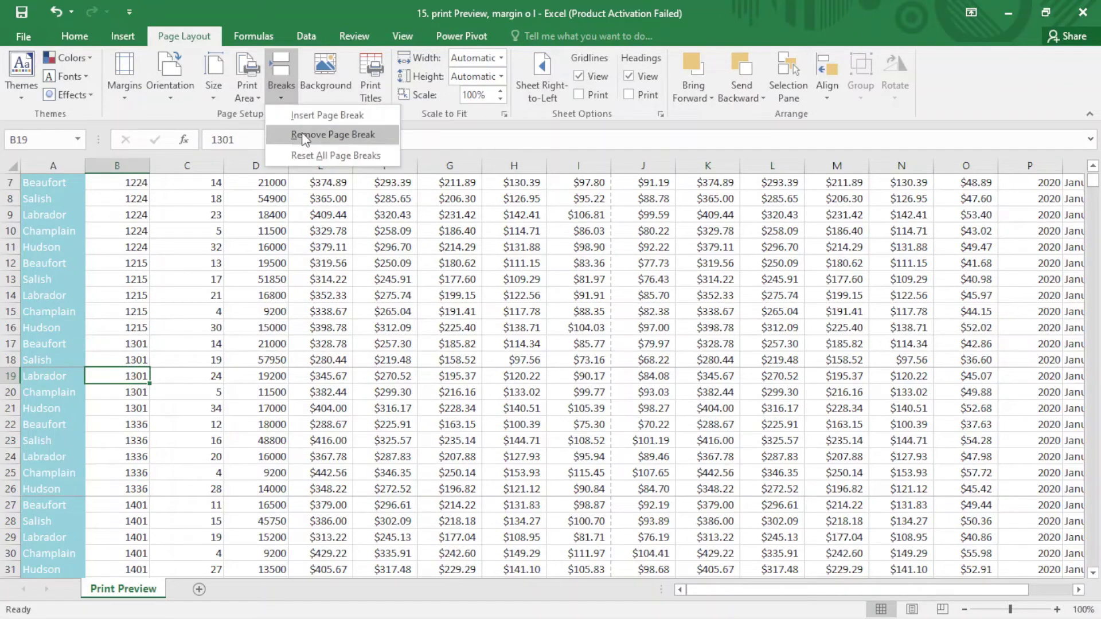
left_click(305, 134)
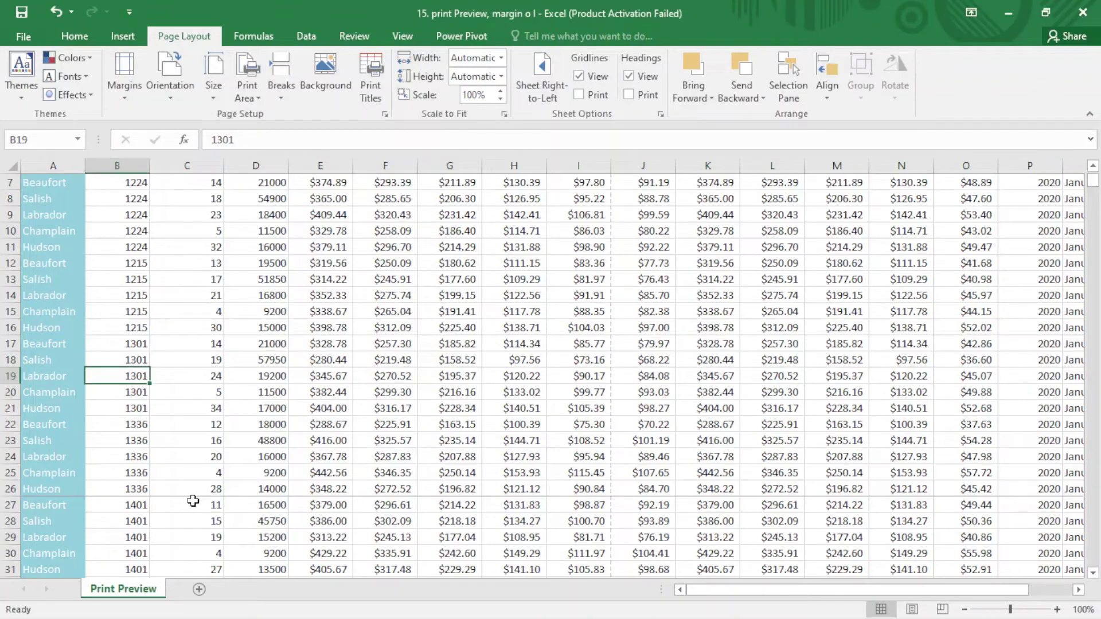
Remove the page break above row 27 using cell C27, and move the selection to cell D20
left_click(217, 504)
left_click(292, 86)
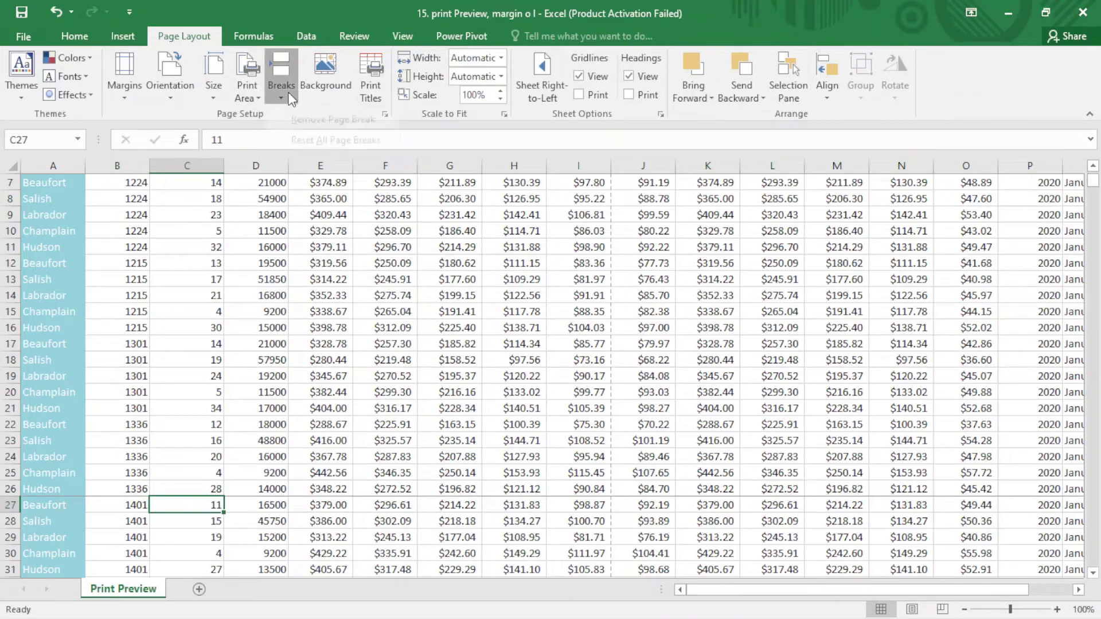
left_click(313, 133)
left_click(275, 391)
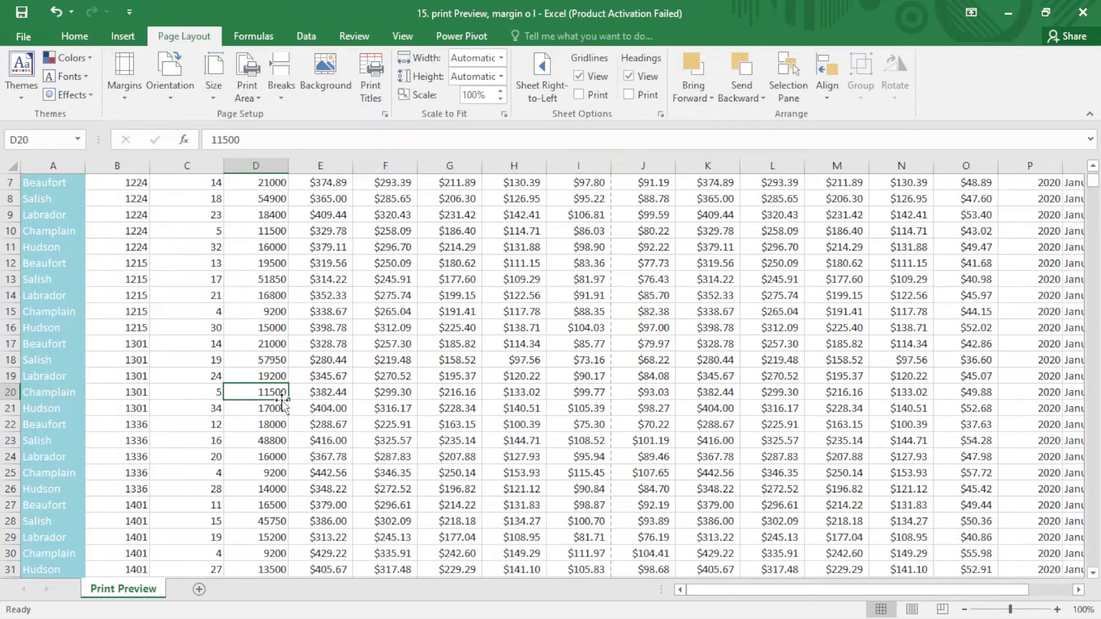
Check the first page and the print settings in the print preview, and return to the worksheet
left_click(23, 36)
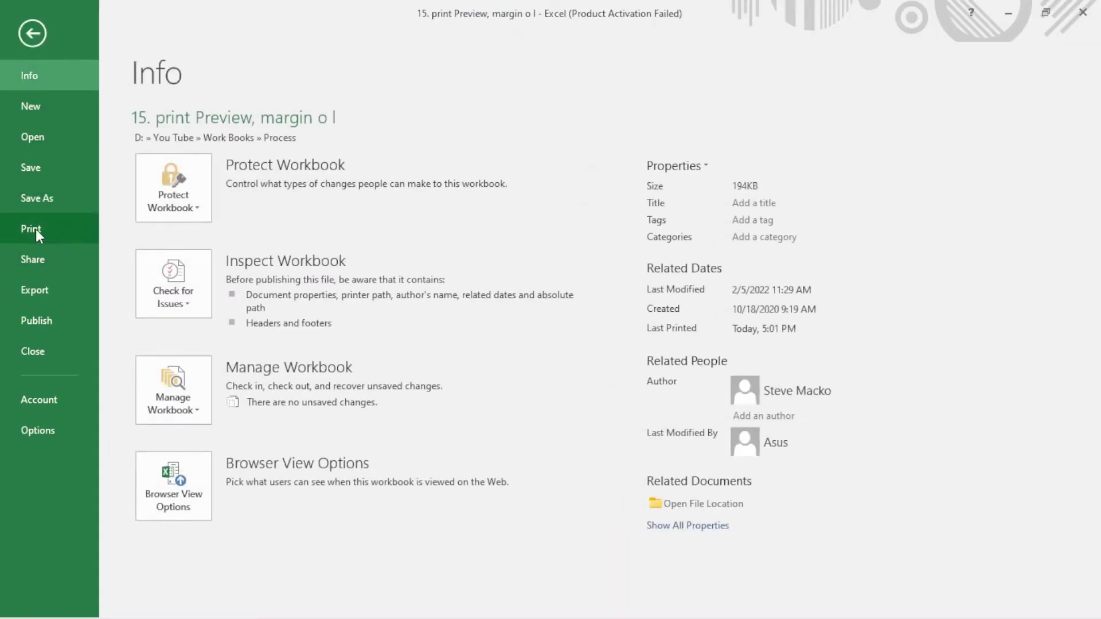
left_click(36, 229)
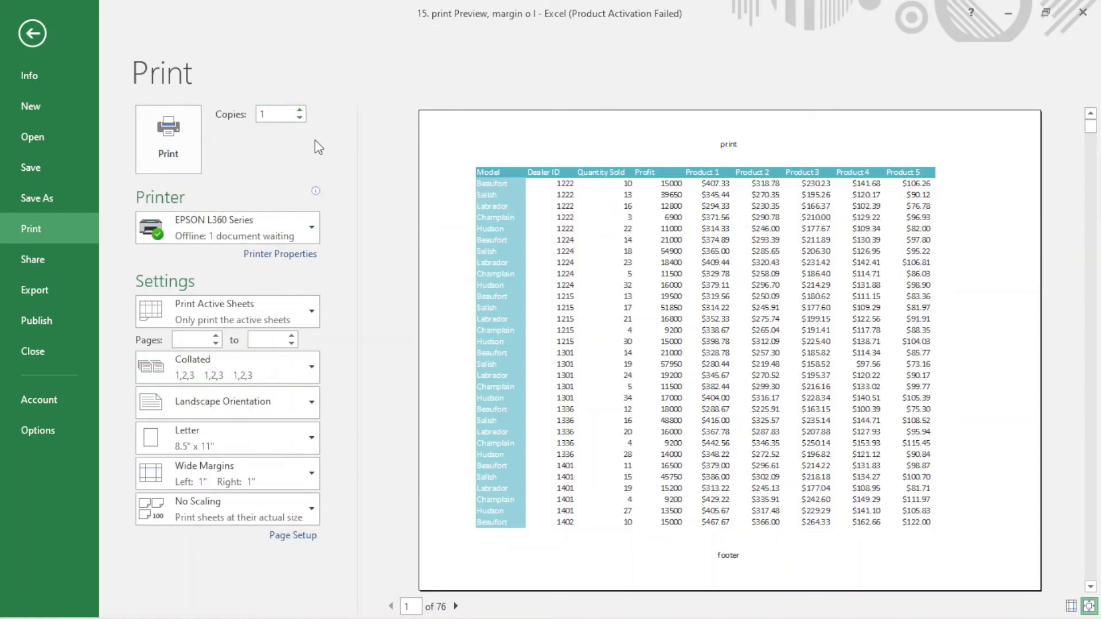
left_click(32, 33)
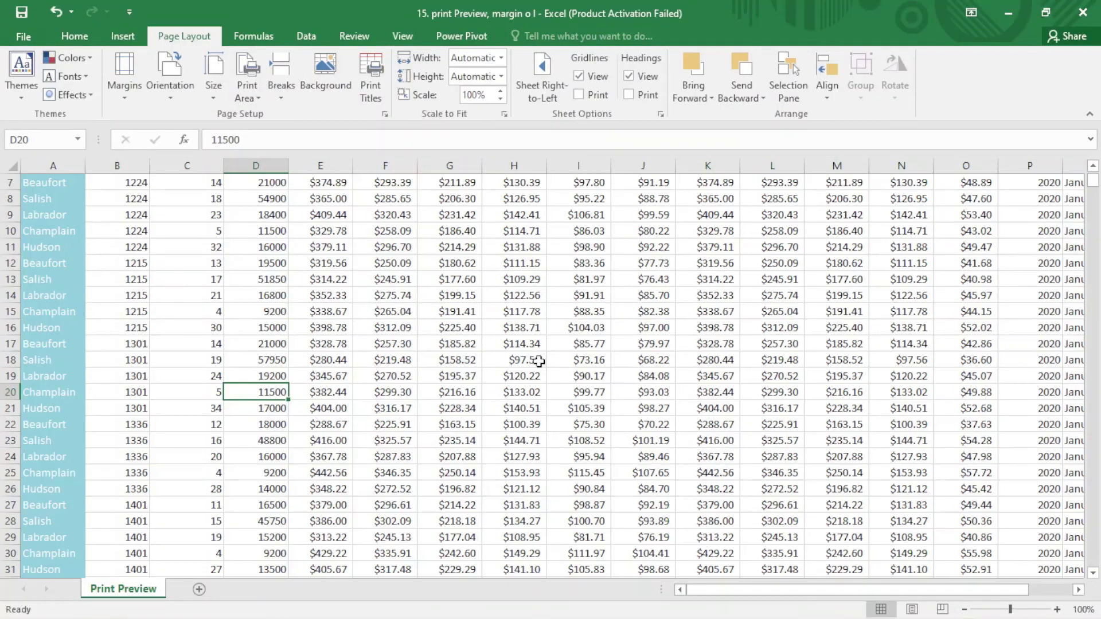